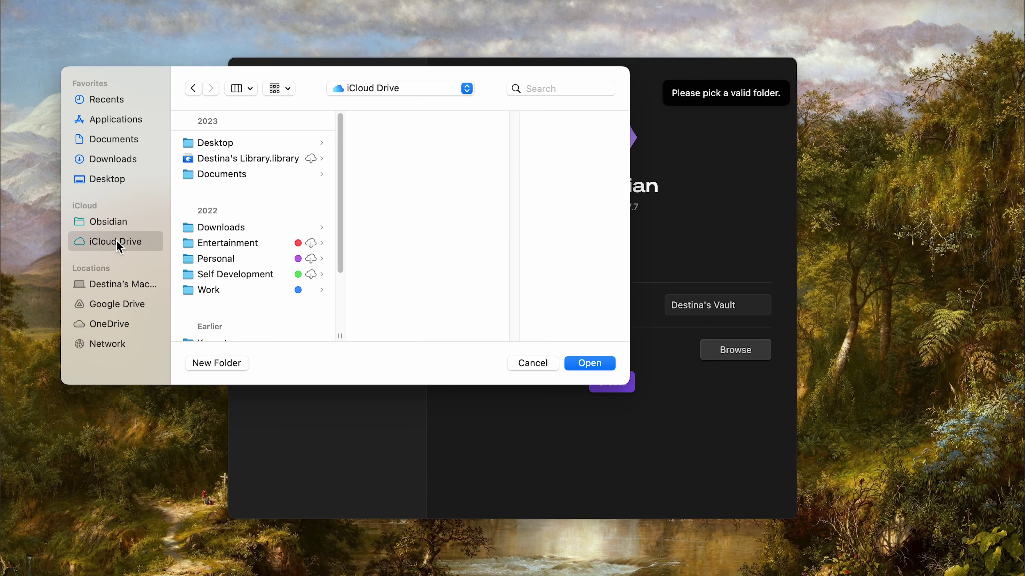
Step: Choose iCloud Drive as the location and create the new vault there
{"action": "left_click", "coordinate": [590, 364]}
{"action": "left_click", "coordinate": [616, 411]}
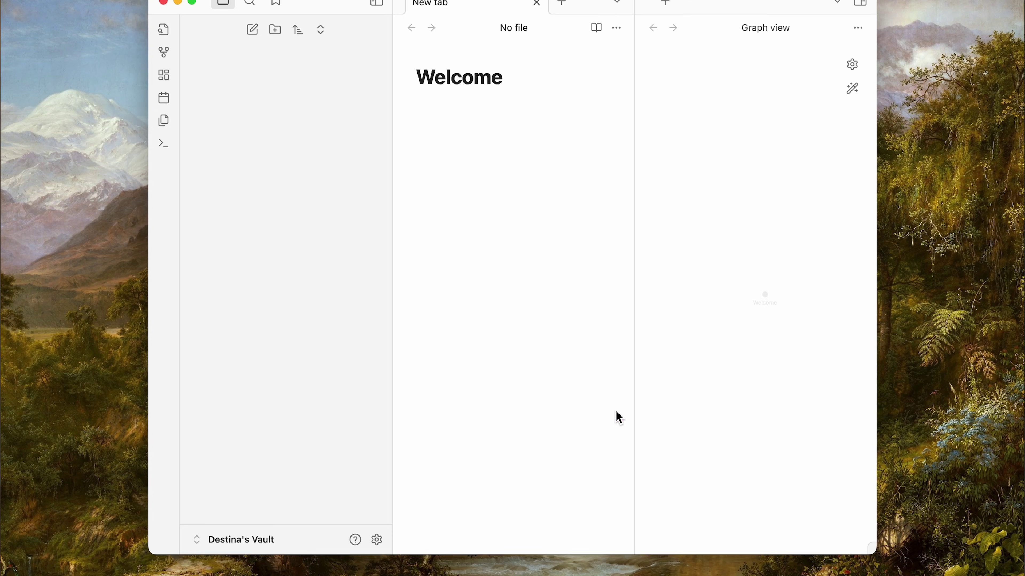
{"action": "left_click_drag", "start_coordinate": [819, 3], "coordinate": [821, 12]}
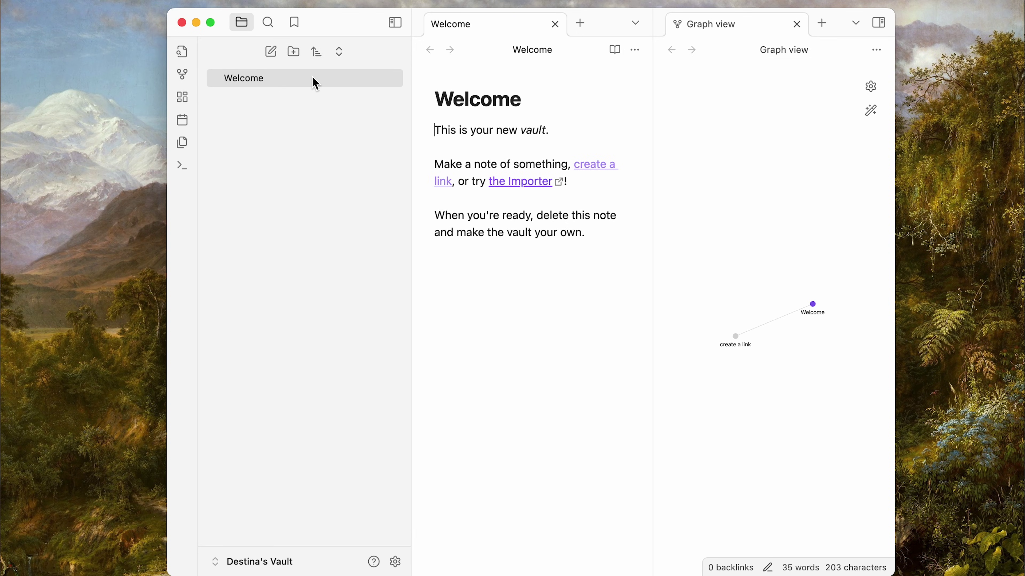
Step: Delete the default Welcome note from the vault
{"action": "right_click", "coordinate": [317, 84]}
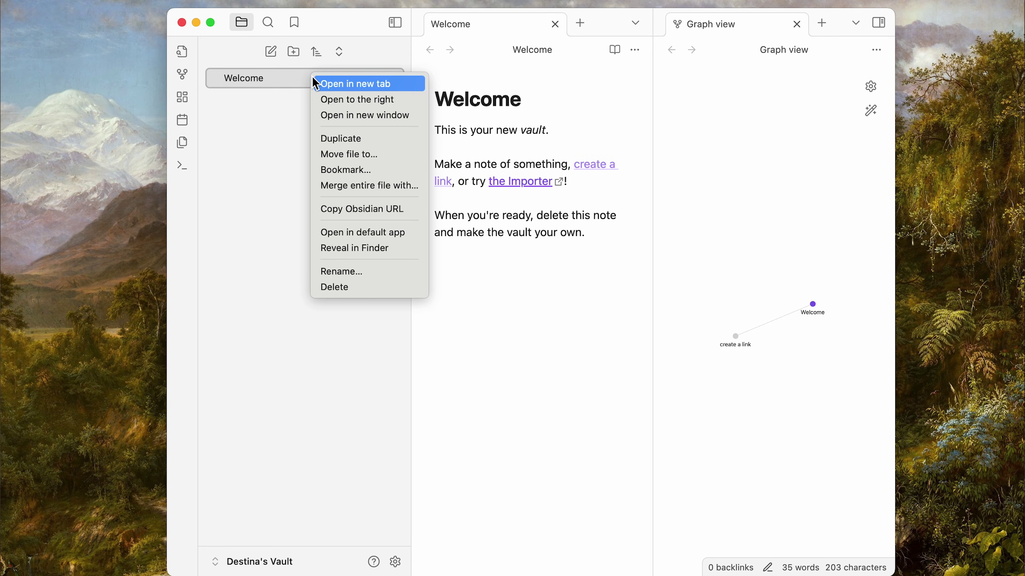
{"action": "left_click", "coordinate": [385, 290]}
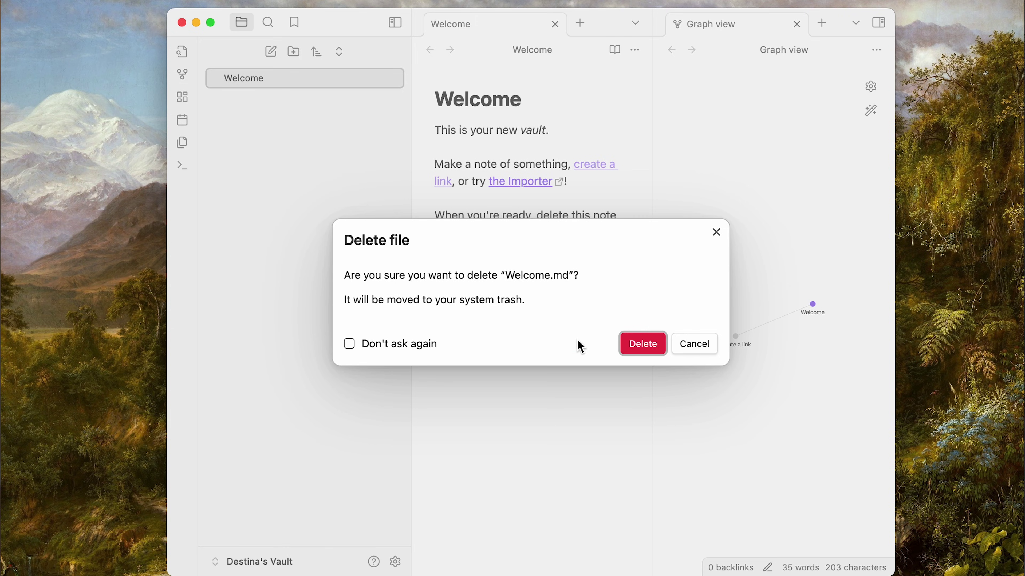
{"action": "left_click", "coordinate": [635, 346]}
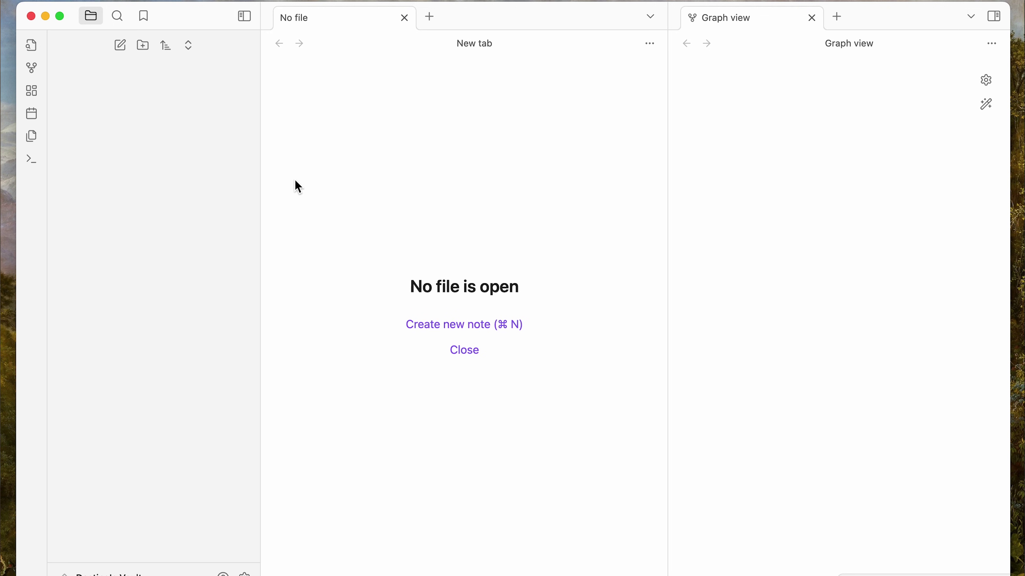
Step: Create two folders in the vault named "01 - Fleeting Notes" and "02 - Literature Notes"
{"action": "left_click", "coordinate": [142, 47]}
{"action": "type", "text": "01 - Fleeting Notes"}
{"action": "key", "text": "Return"}
{"action": "left_click", "coordinate": [142, 45]}
{"action": "type", "text": "02 - Li"}
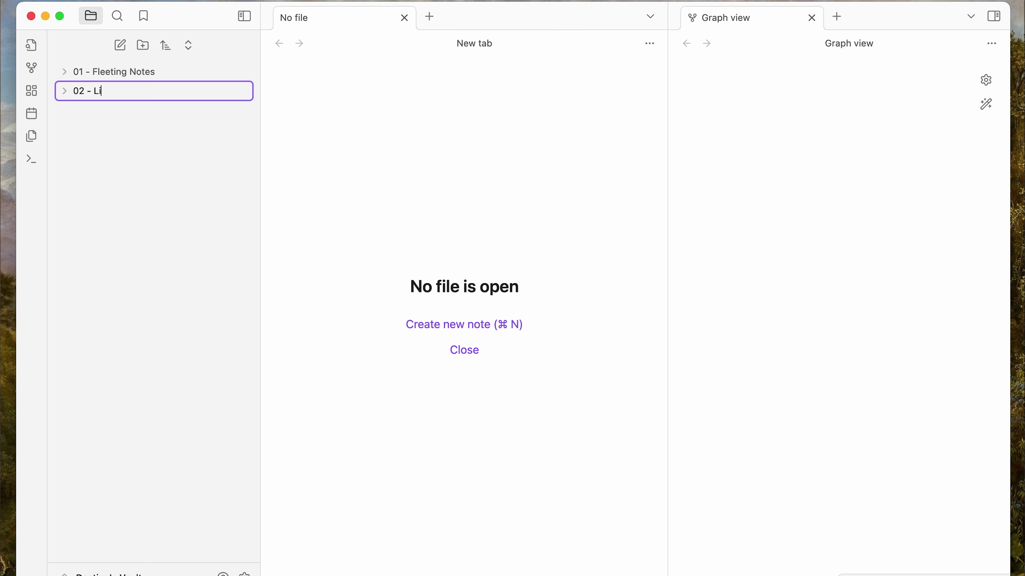
{"action": "type", "text": "terature Notes"}
{"action": "key", "text": "Return"}
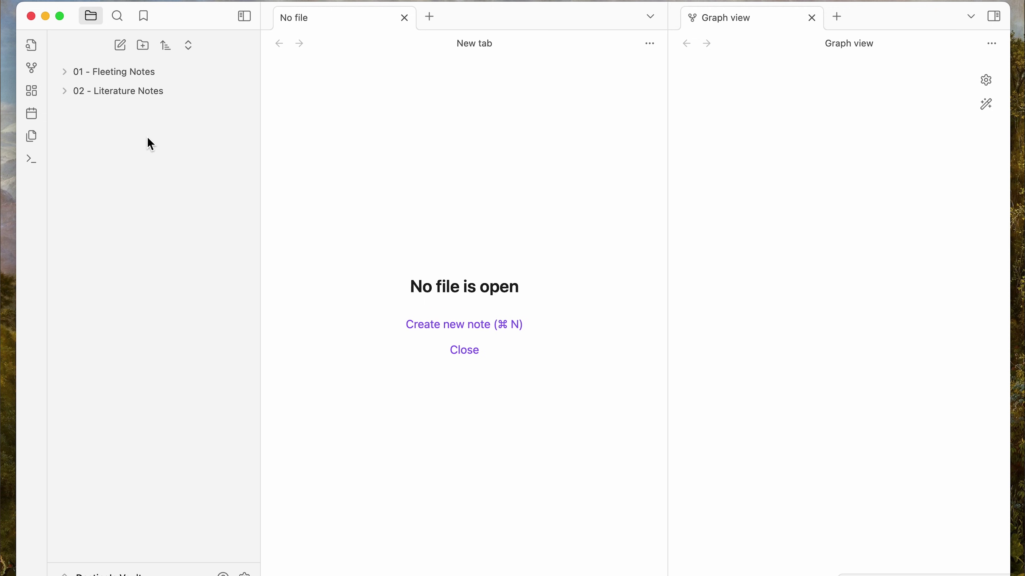
Step: Add a third folder to the vault named "03 - Permanent Notes"
{"action": "left_click", "coordinate": [142, 45]}
{"action": "type", "text": "03 "}
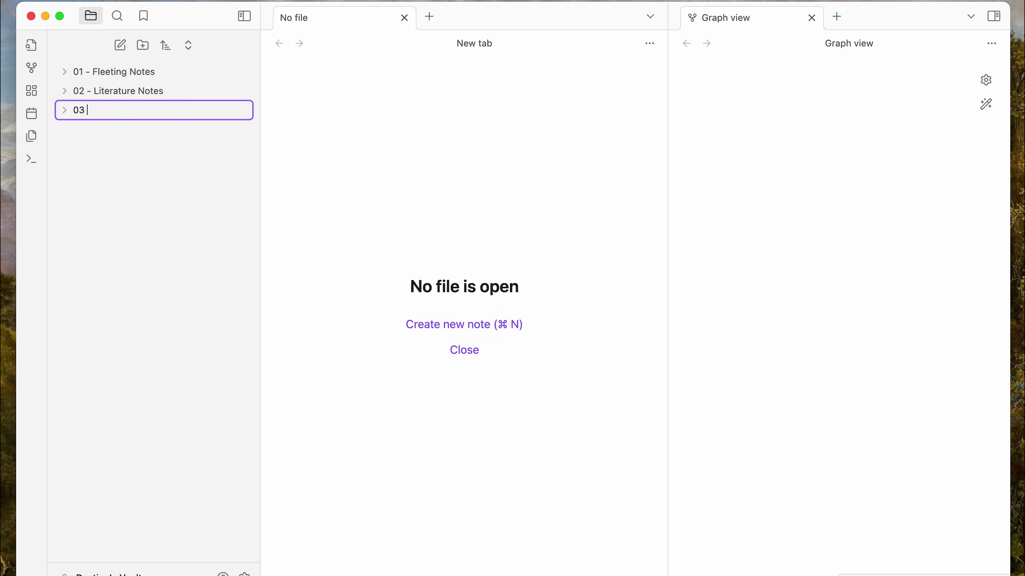
{"action": "type", "text": "- Permanent Notes"}
{"action": "key", "text": "Return"}
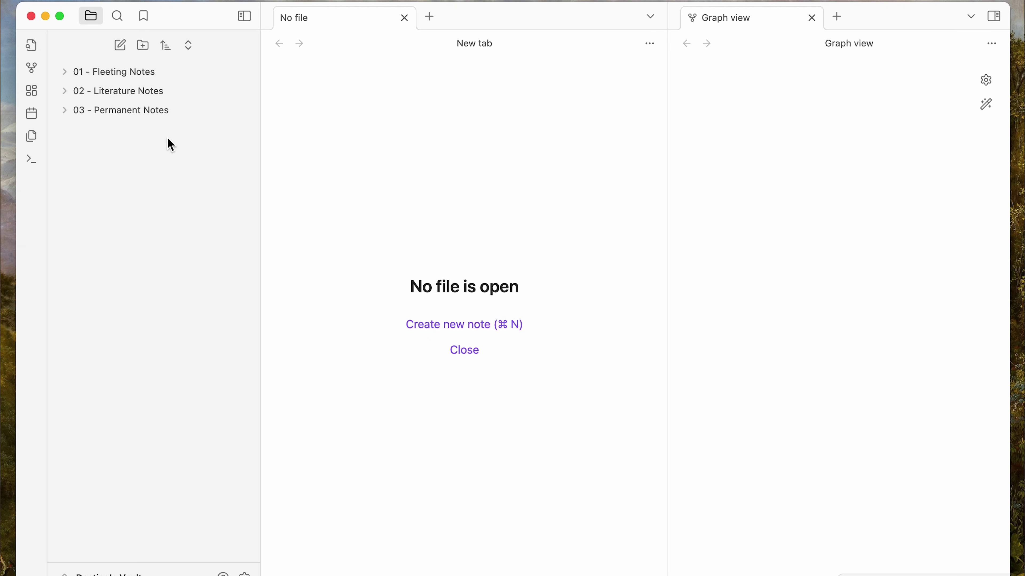
Step: Create a new untitled note, and look through the list of available hotkeys in the settings
{"action": "left_click", "coordinate": [120, 46]}
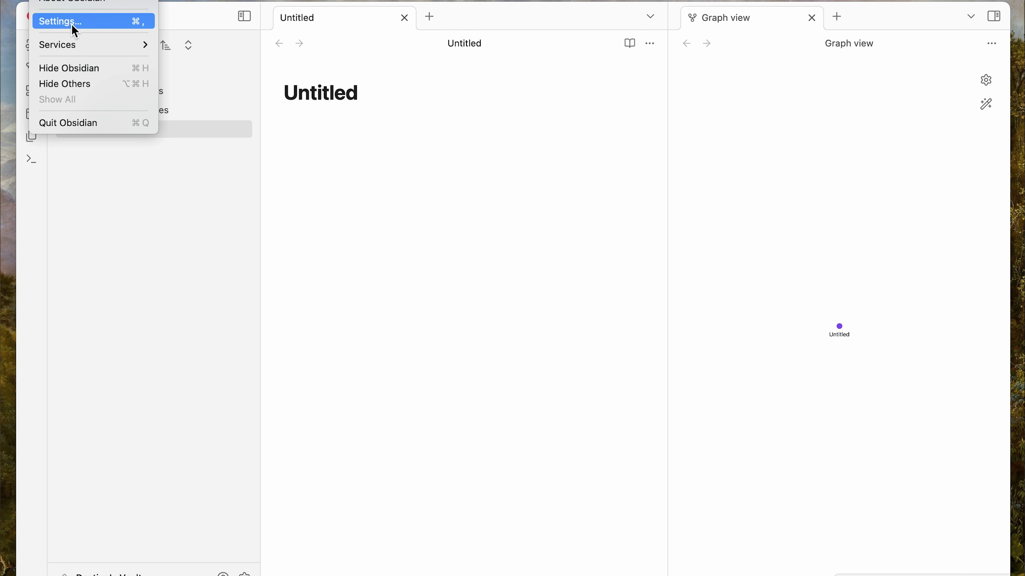
{"action": "left_click", "coordinate": [75, 22]}
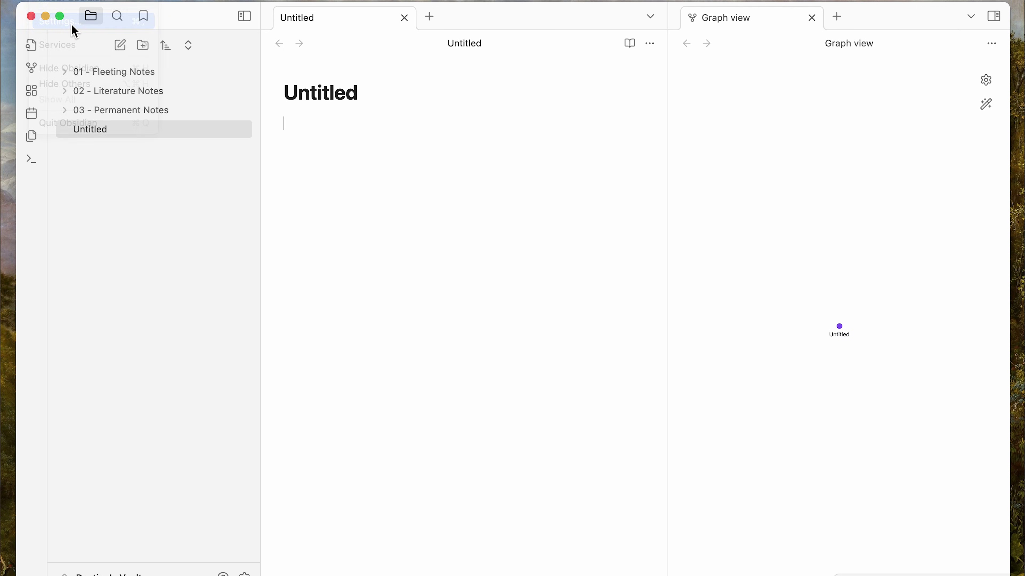
{"action": "left_click", "coordinate": [221, 178]}
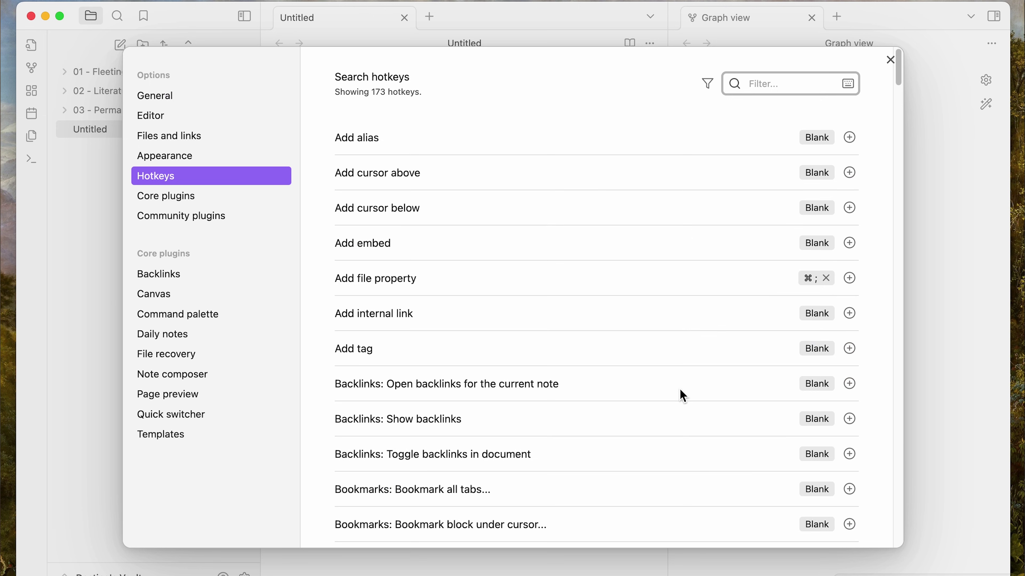
{"action": "scroll", "coordinate": [680, 390], "scroll_direction": "down", "scroll_amount": 20}
{"action": "scroll", "coordinate": [679, 389], "scroll_direction": "down", "scroll_amount": 2}
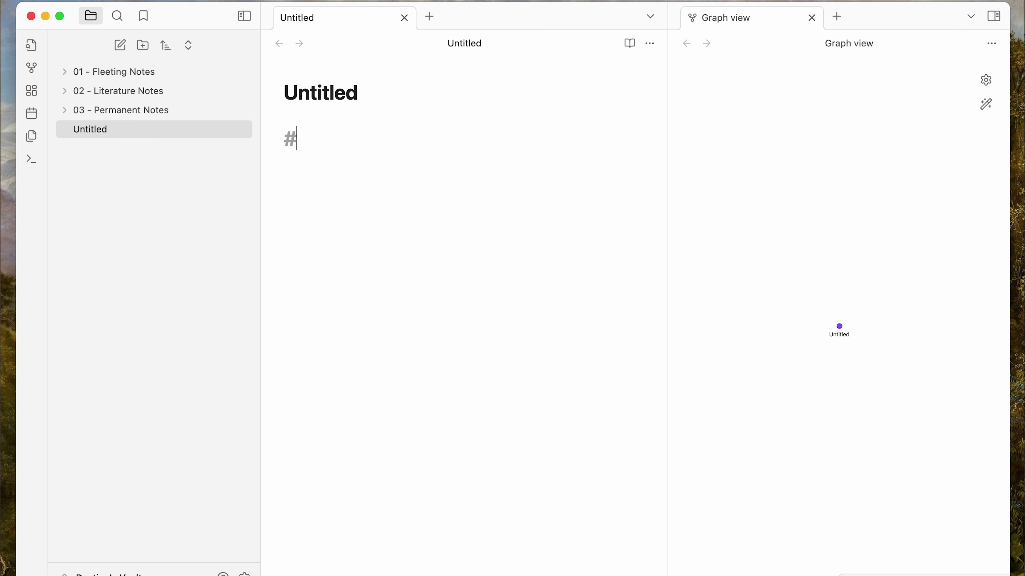
Step: Tag the untitled note with #psychology, #philosophy and #reading
{"action": "type", "text": "psychology #philoso"}
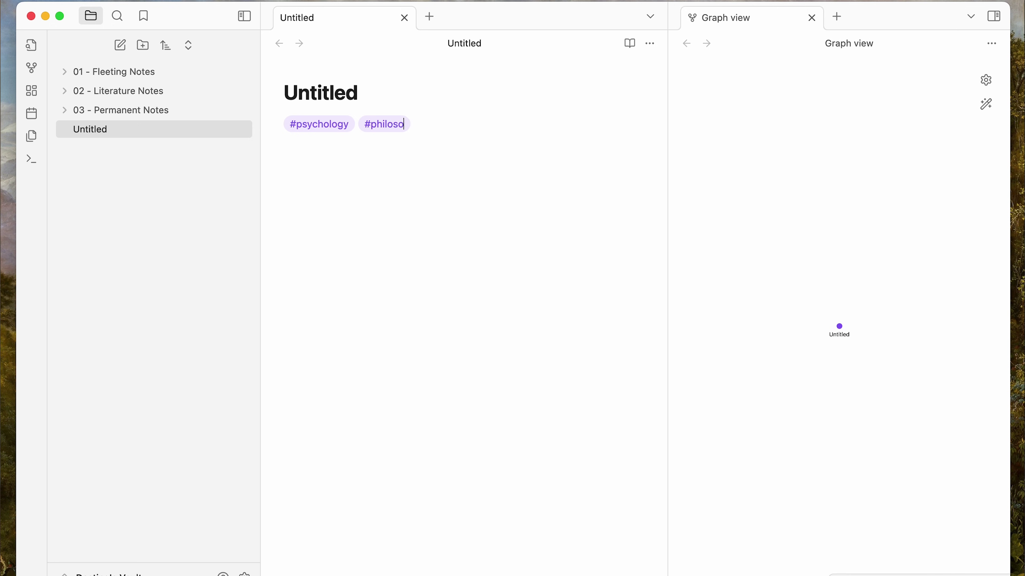
{"action": "type", "text": "phy #"}
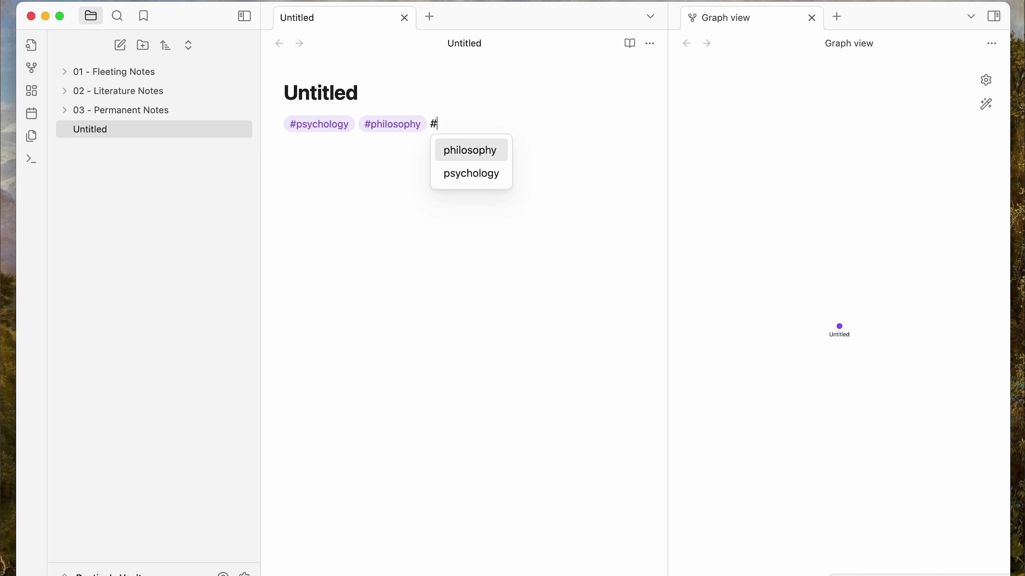
{"action": "type", "text": "readi"}
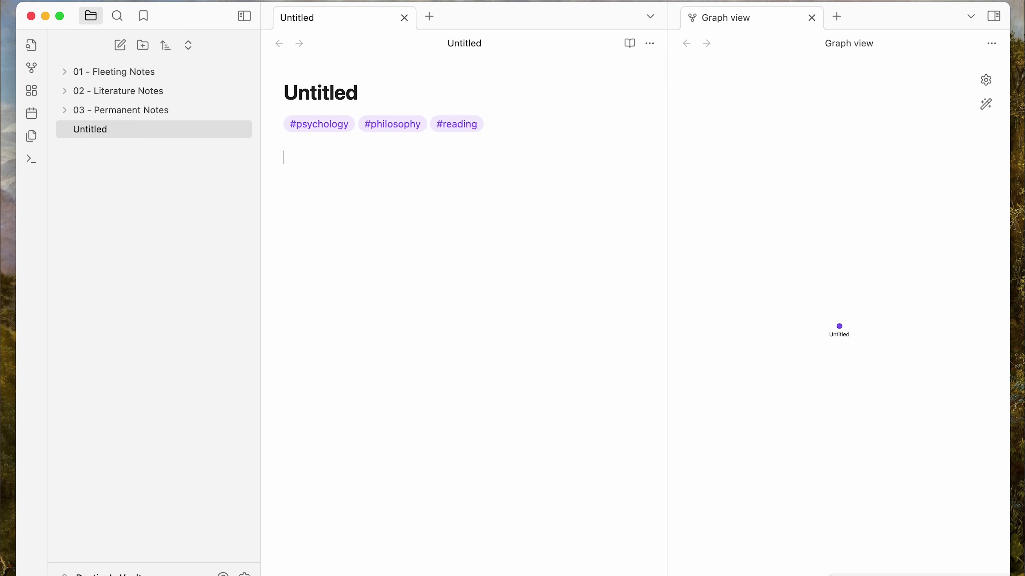
Step: Add an internal link to "This is a connected note" below the tags in the untitled note
{"action": "type", "text": "[["}
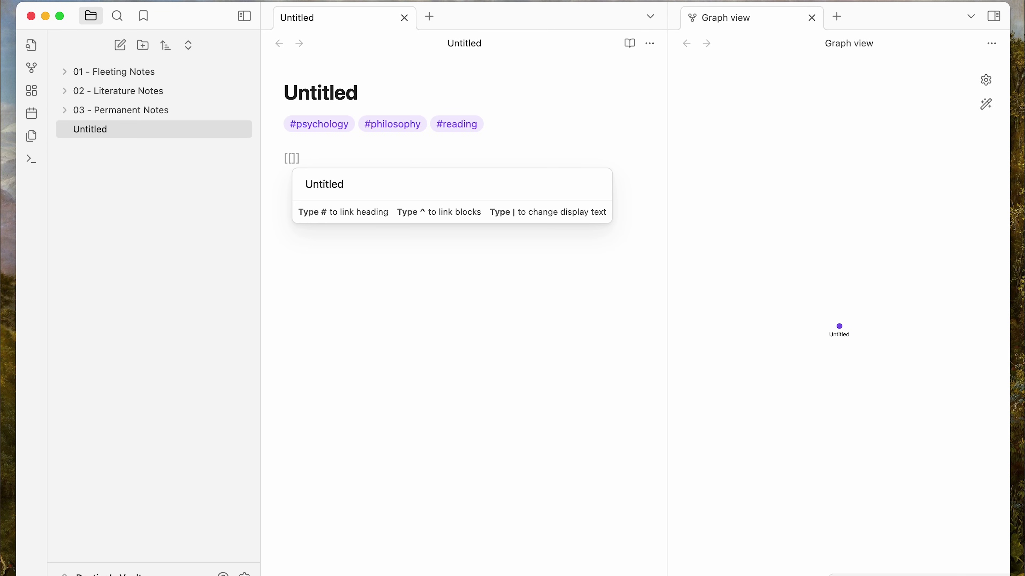
{"action": "type", "text": "This is a connecte"}
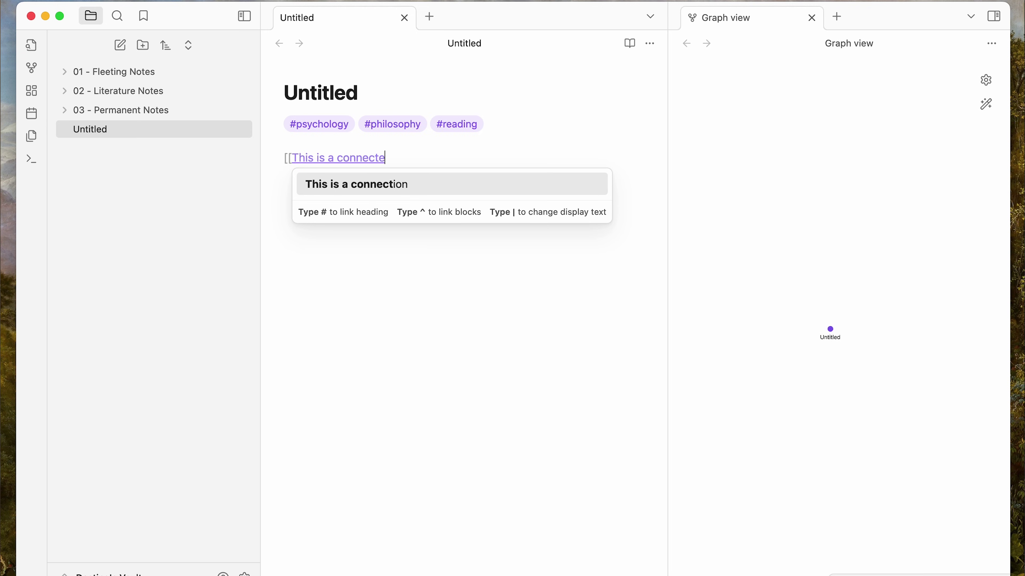
{"action": "type", "text": "d note"}
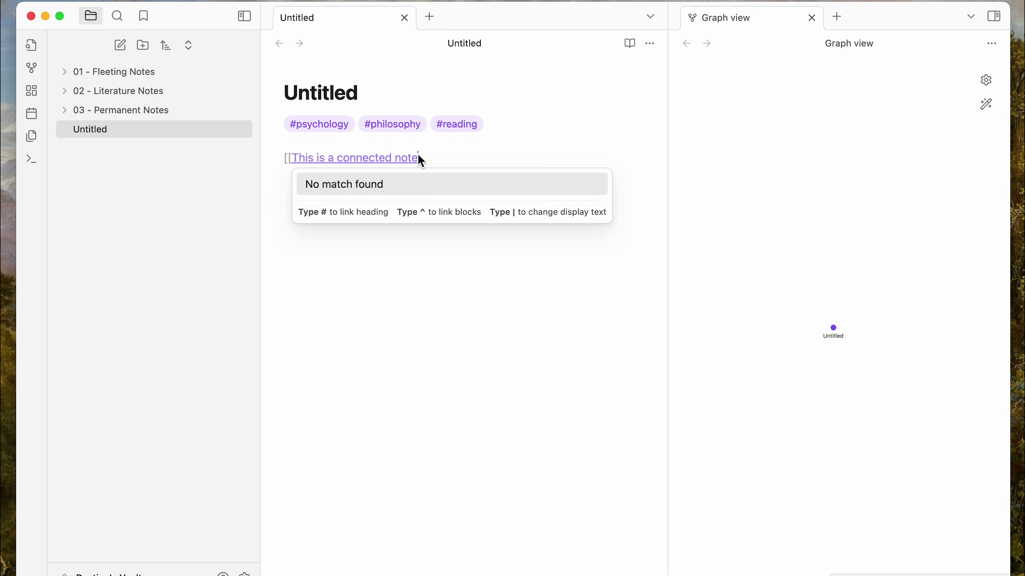
{"action": "type", "text": "]]"}
{"action": "key", "text": "Return"}
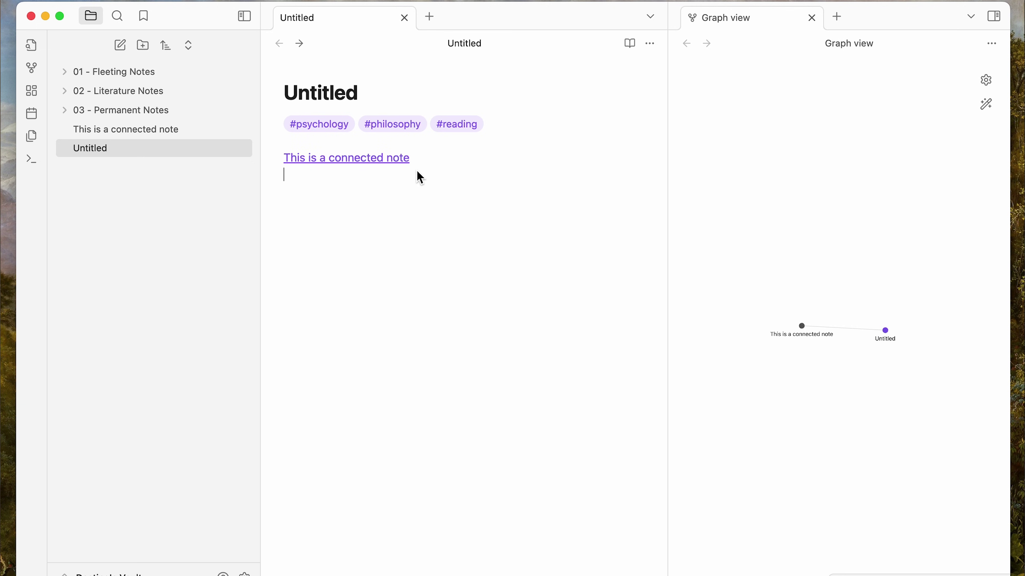
Step: Open the linked note and shift the Untitled node in the graph view before returning to the Untitled note
{"action": "left_click", "coordinate": [395, 158]}
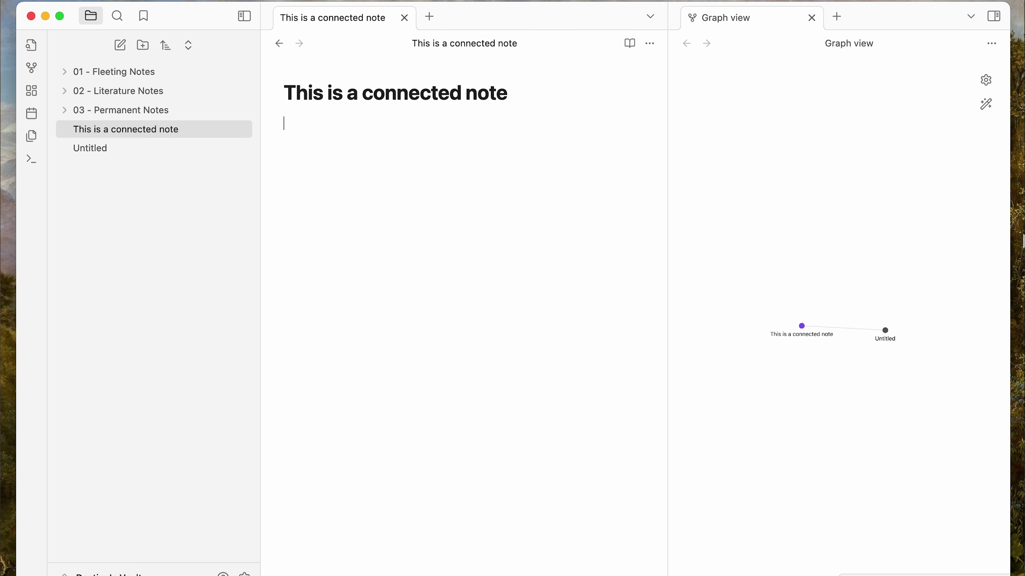
{"action": "left_click_drag", "start_coordinate": [886, 330], "coordinate": [905, 280]}
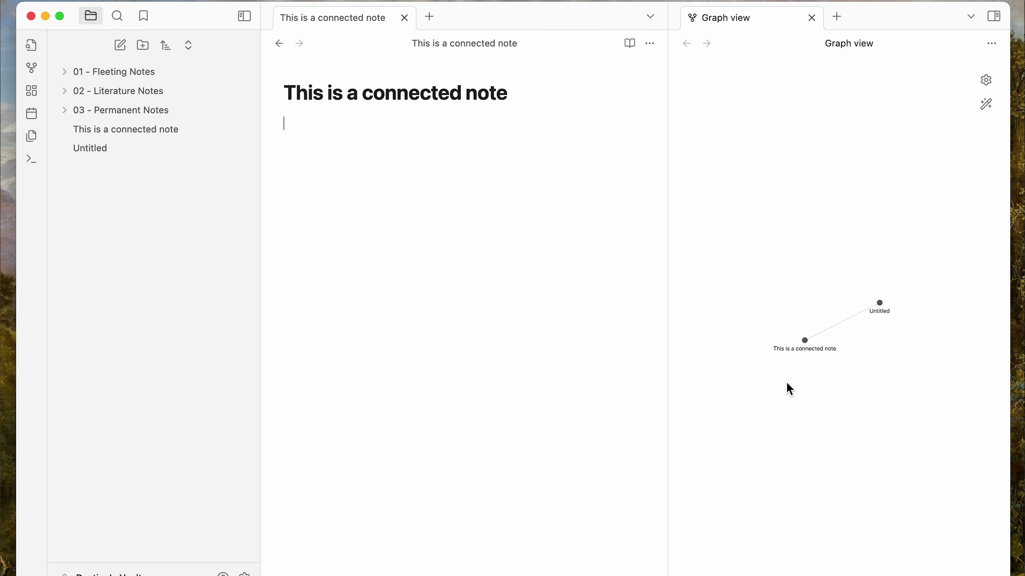
{"action": "key", "text": "super+alt+Left"}
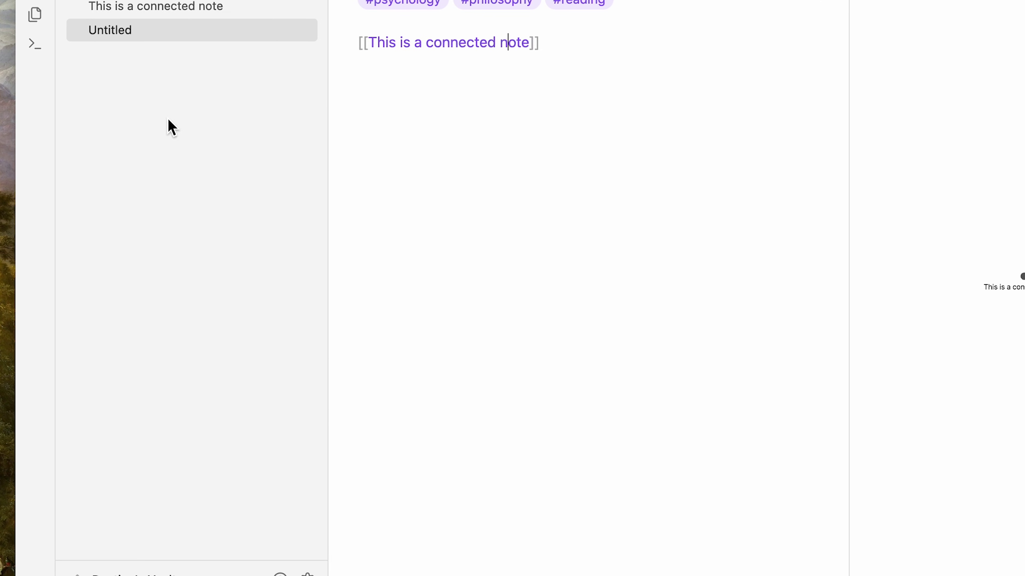
Step: Set the default location for new notes to "In the folder specified below" with "01 - Fleeting Notes" as the folder
{"action": "left_click", "coordinate": [49, 1]}
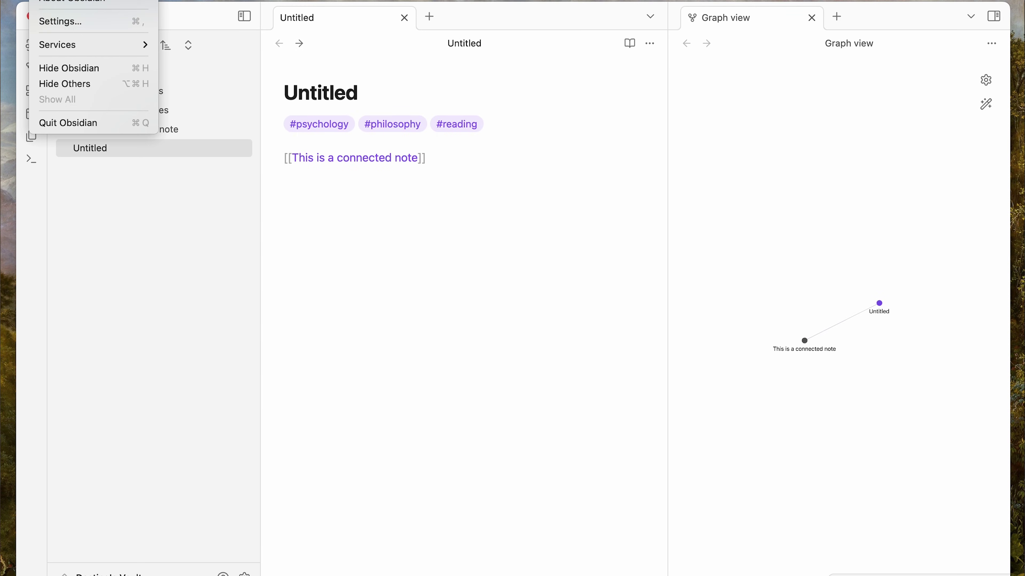
{"action": "left_click", "coordinate": [83, 22]}
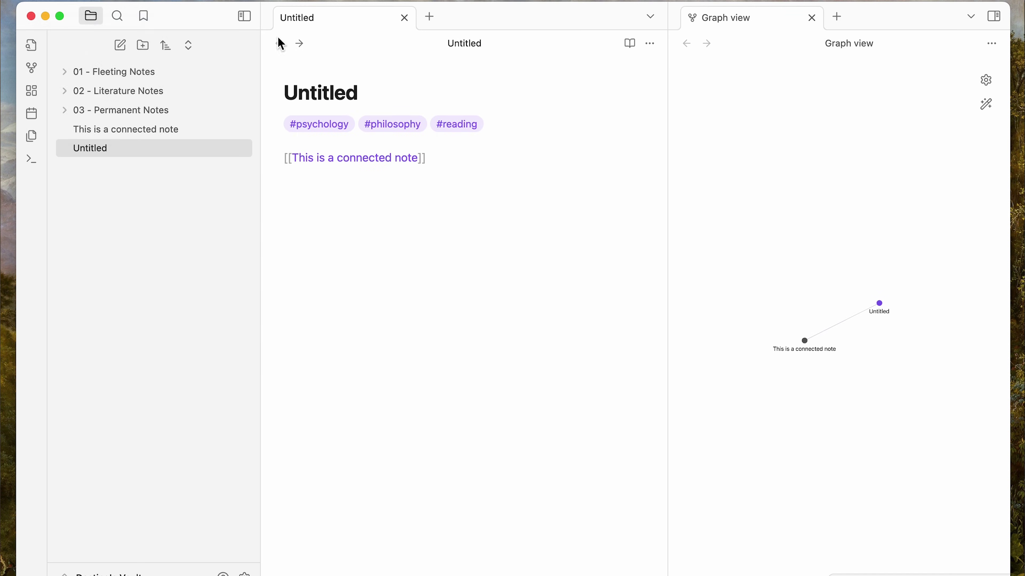
{"action": "left_click", "coordinate": [194, 136]}
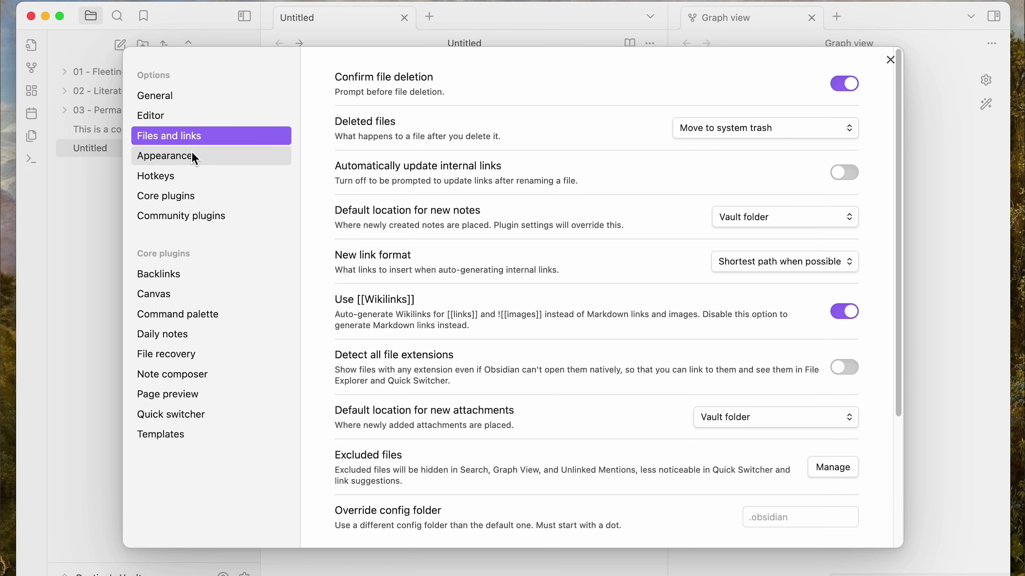
{"action": "scroll", "coordinate": [658, 229], "scroll_direction": "down", "scroll_amount": 2}
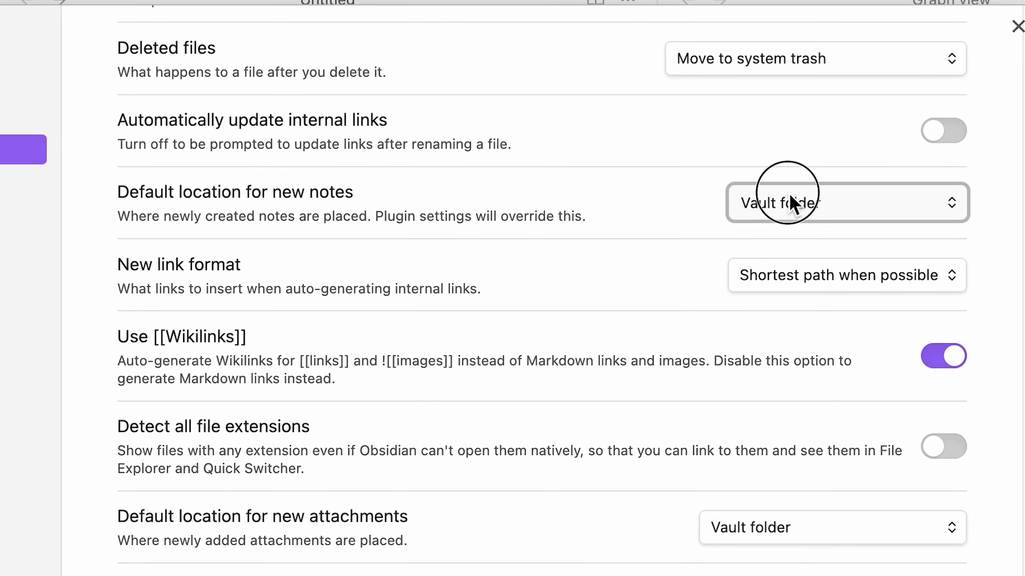
{"action": "left_click", "coordinate": [734, 169]}
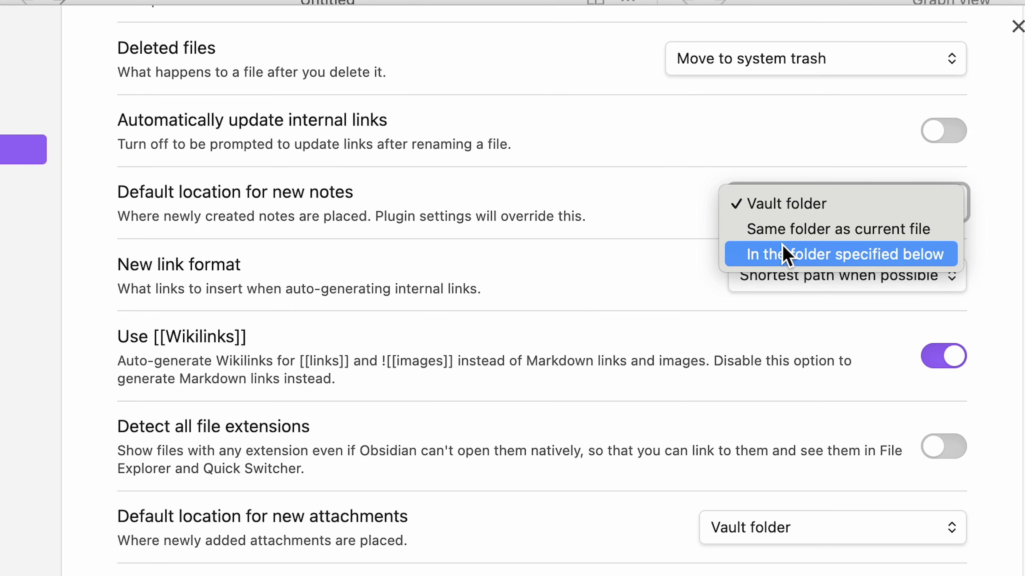
{"action": "left_click", "coordinate": [872, 268]}
{"action": "left_click", "coordinate": [858, 289]}
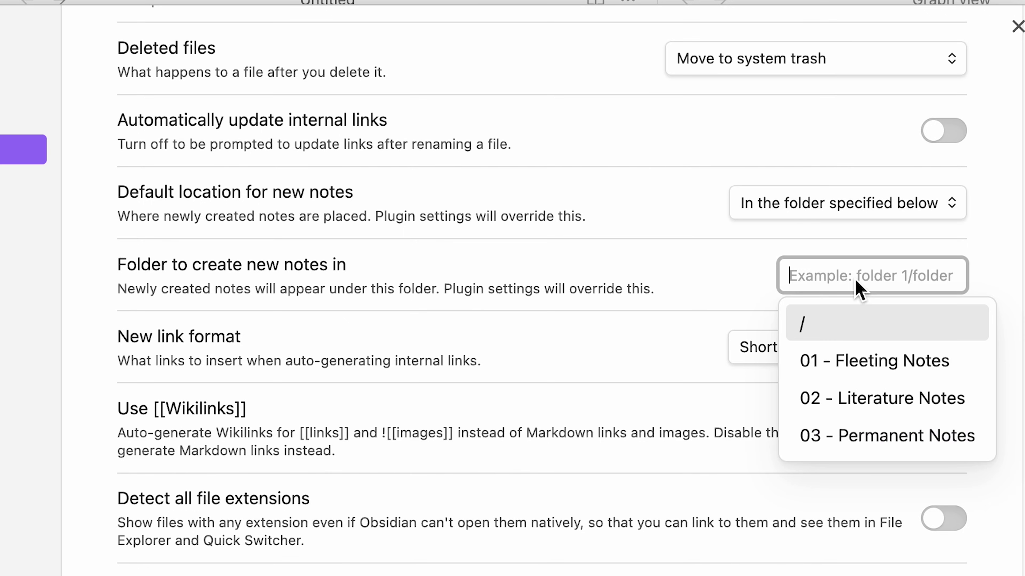
{"action": "left_click", "coordinate": [883, 359]}
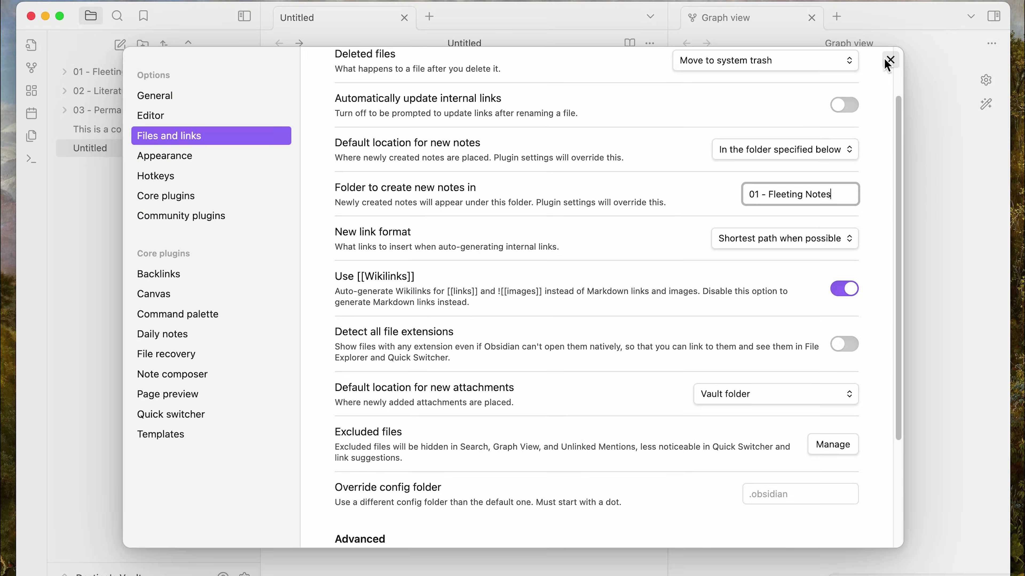
{"action": "left_click", "coordinate": [1017, 26]}
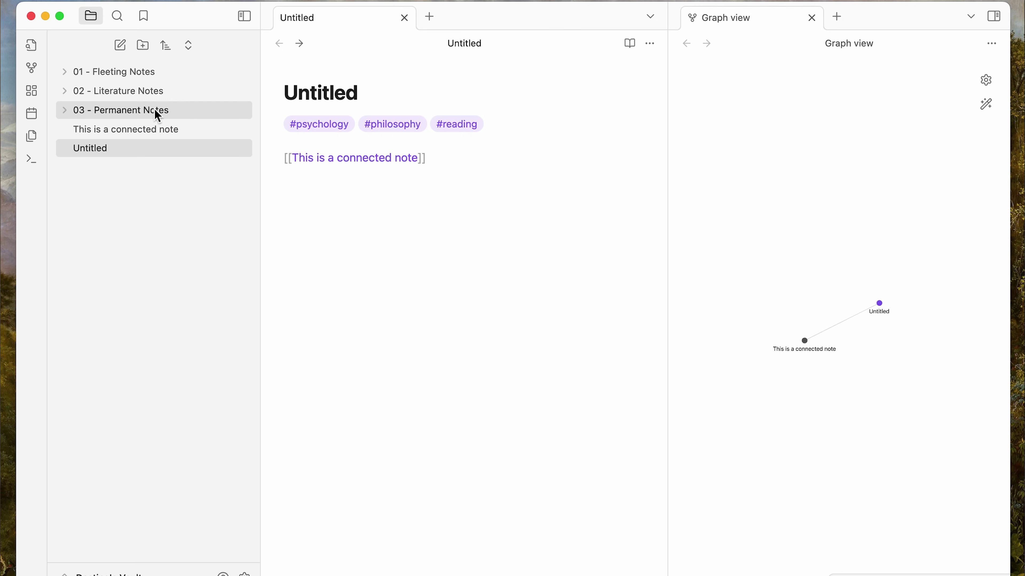
Step: Move the notes "This is a connected note" and "Untitled" into the "01 - Fleeting Notes" folder
{"action": "left_click_drag", "start_coordinate": [190, 129], "coordinate": [176, 75]}
{"action": "left_click_drag", "start_coordinate": [121, 128], "coordinate": [141, 79]}
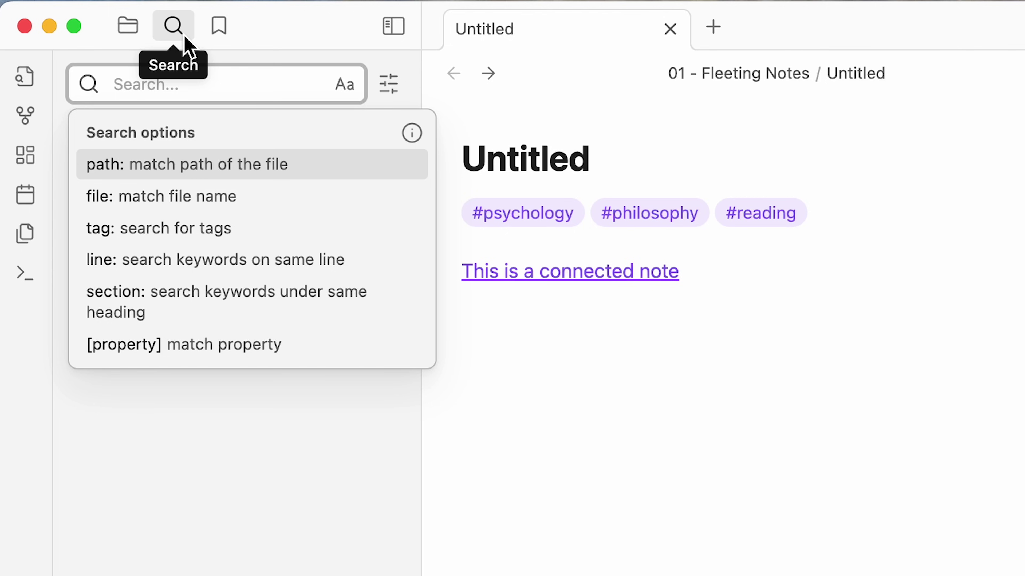
Step: View the vault's bookmarks and open the graph view in place of the Untitled note
{"action": "left_click", "coordinate": [220, 26]}
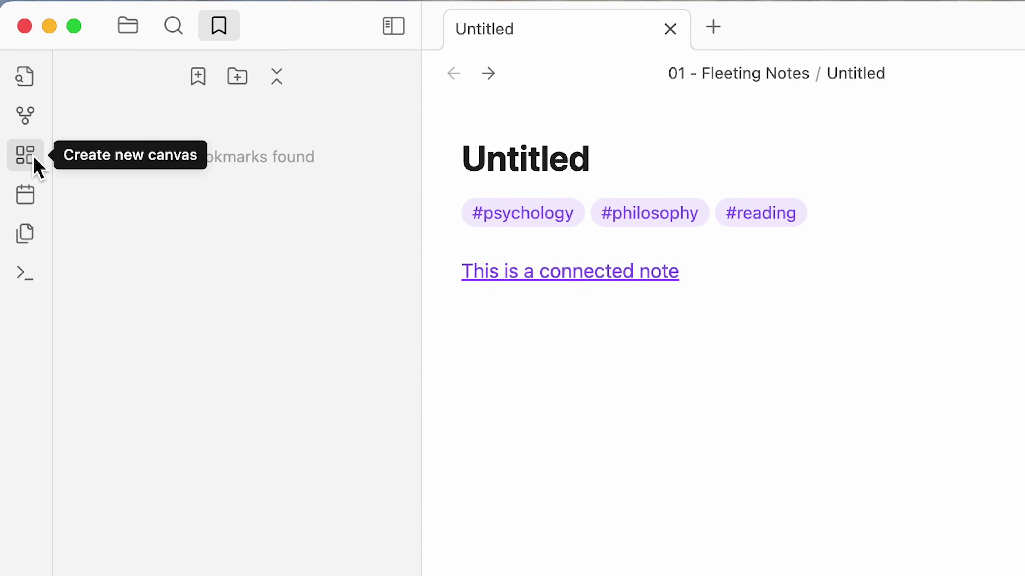
{"action": "left_click", "coordinate": [27, 119]}
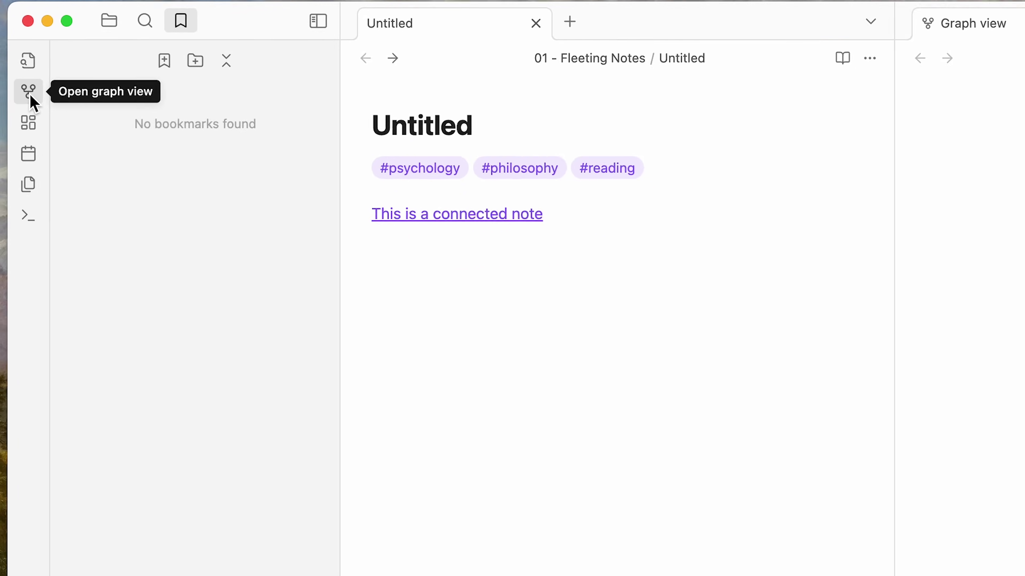
{"action": "left_click", "coordinate": [30, 95]}
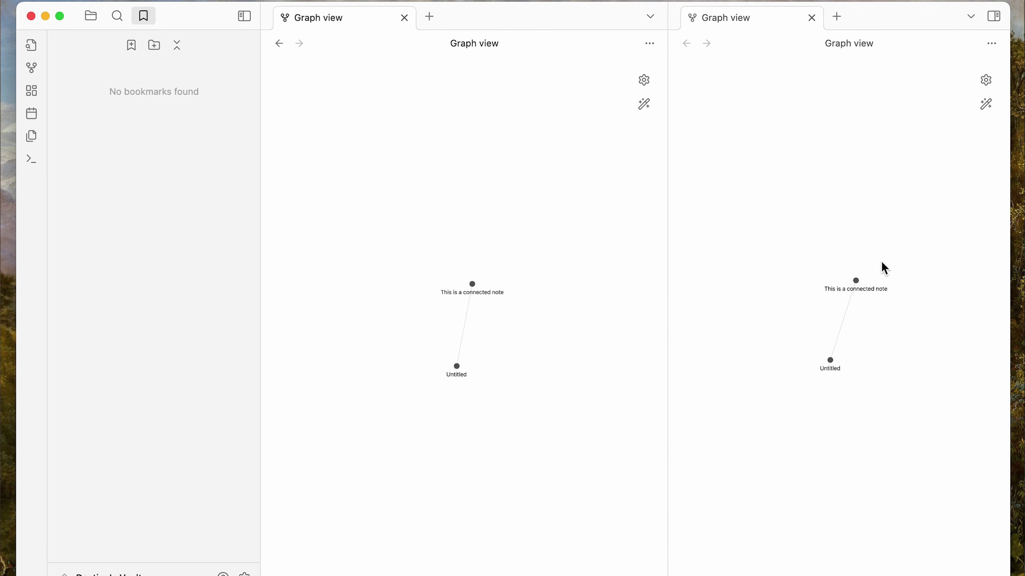
Step: Reveal the sidebar with the linked mentions, switch it to the outline, and open the command palette
{"action": "left_click", "coordinate": [988, 16]}
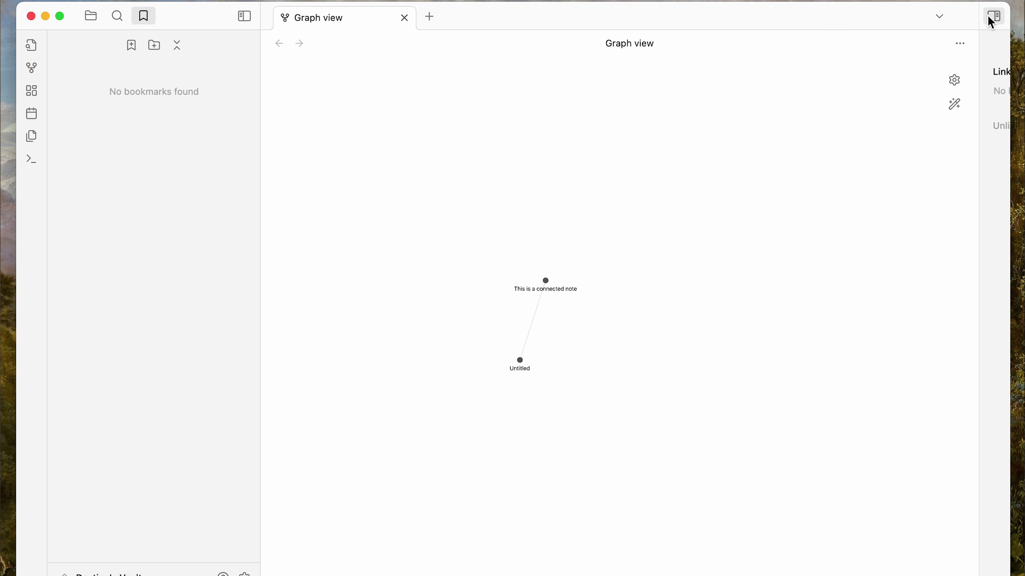
{"action": "left_click", "coordinate": [988, 16]}
{"action": "left_click", "coordinate": [988, 17]}
{"action": "left_click", "coordinate": [988, 16]}
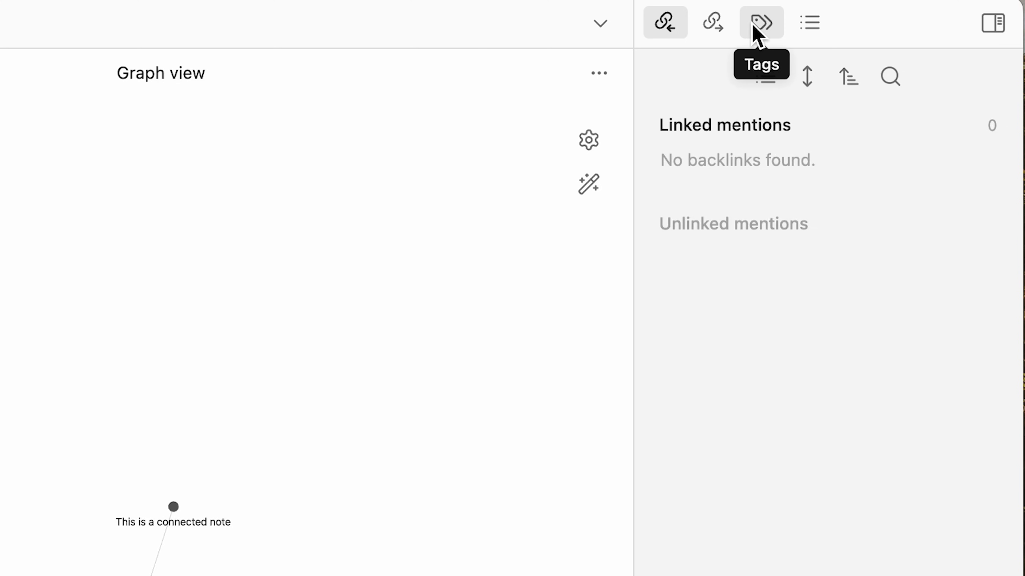
{"action": "left_click", "coordinate": [804, 21]}
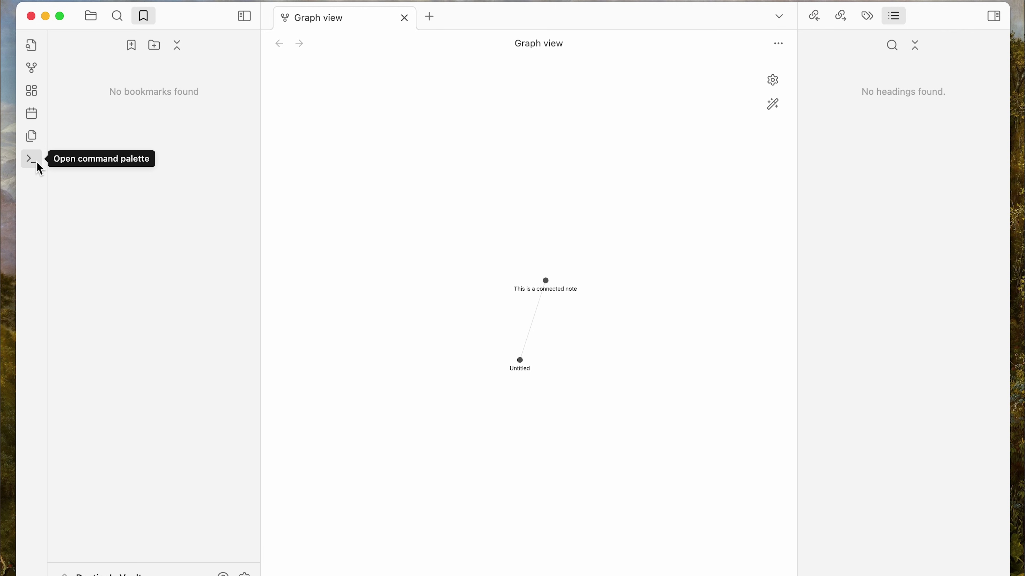
{"action": "left_click", "coordinate": [27, 159]}
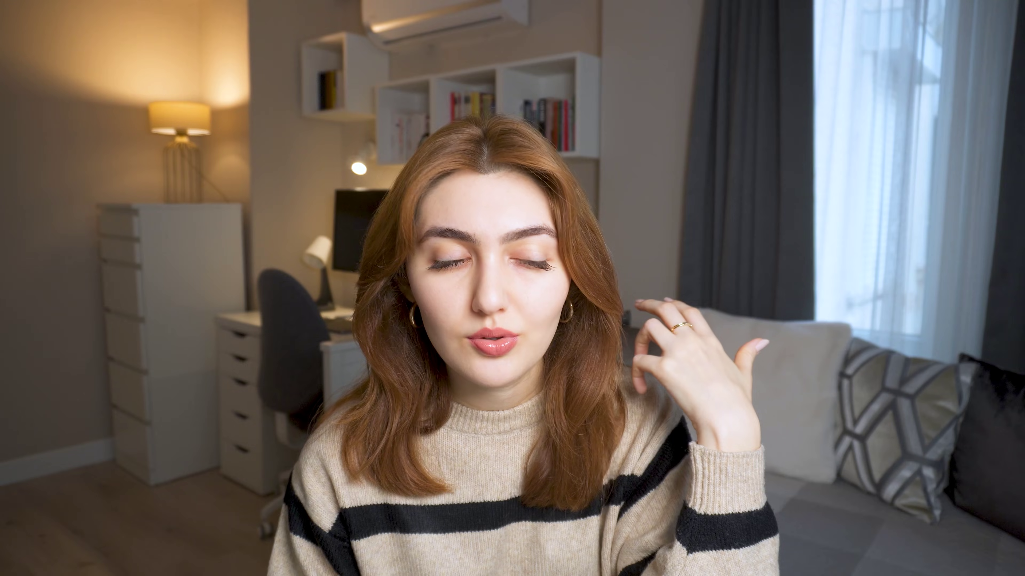
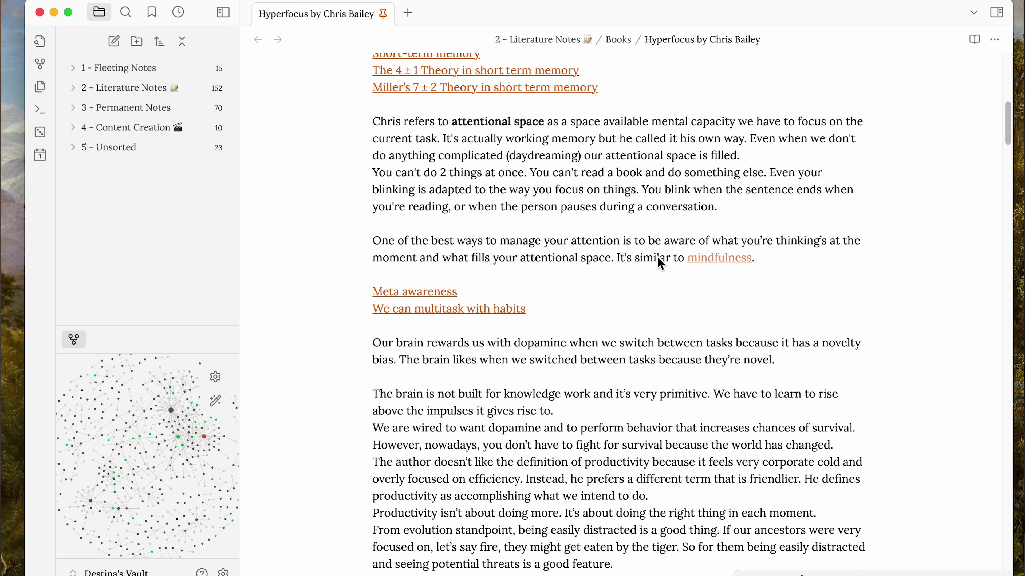
Step: Open the note "4 types of tasks" linked in the Hyperfocus literature note, examine its tags, references and similar concepts, and close it
{"action": "scroll", "coordinate": [586, 244], "scroll_direction": "up", "scroll_amount": 10}
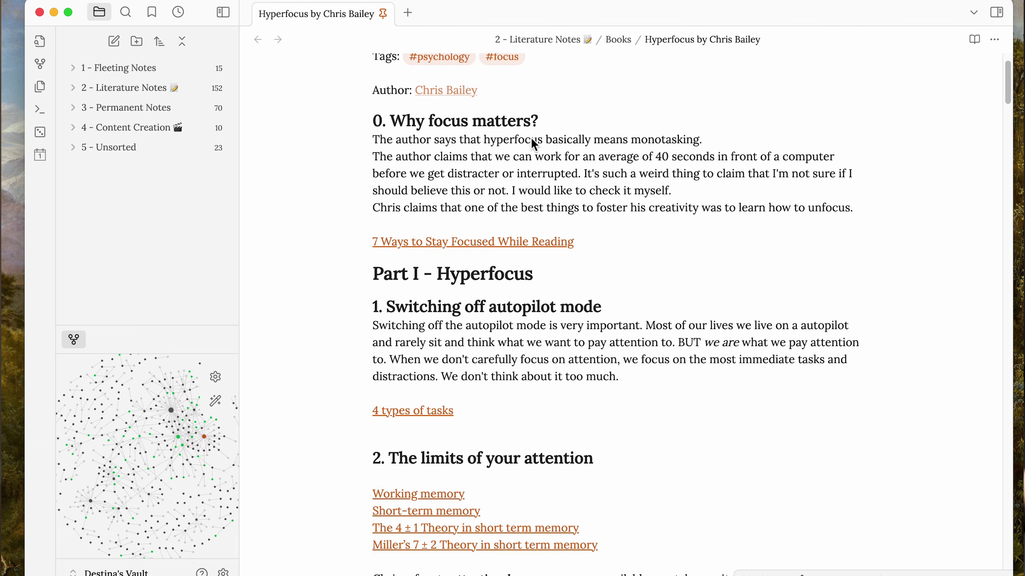
{"action": "scroll", "coordinate": [534, 145], "scroll_direction": "down", "scroll_amount": 5}
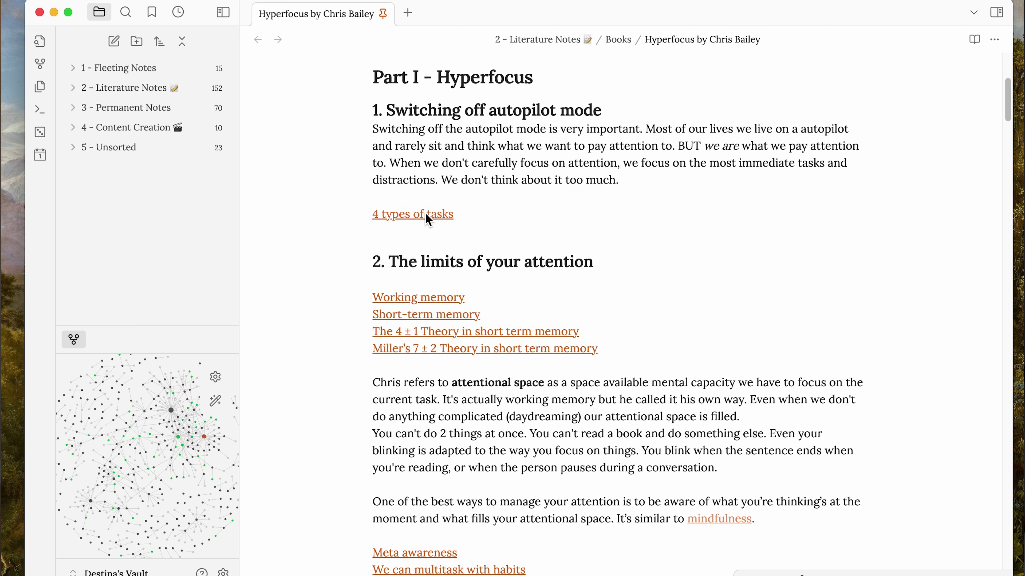
{"action": "left_click", "coordinate": [417, 216]}
{"action": "scroll", "coordinate": [681, 351], "scroll_direction": "down", "scroll_amount": 2}
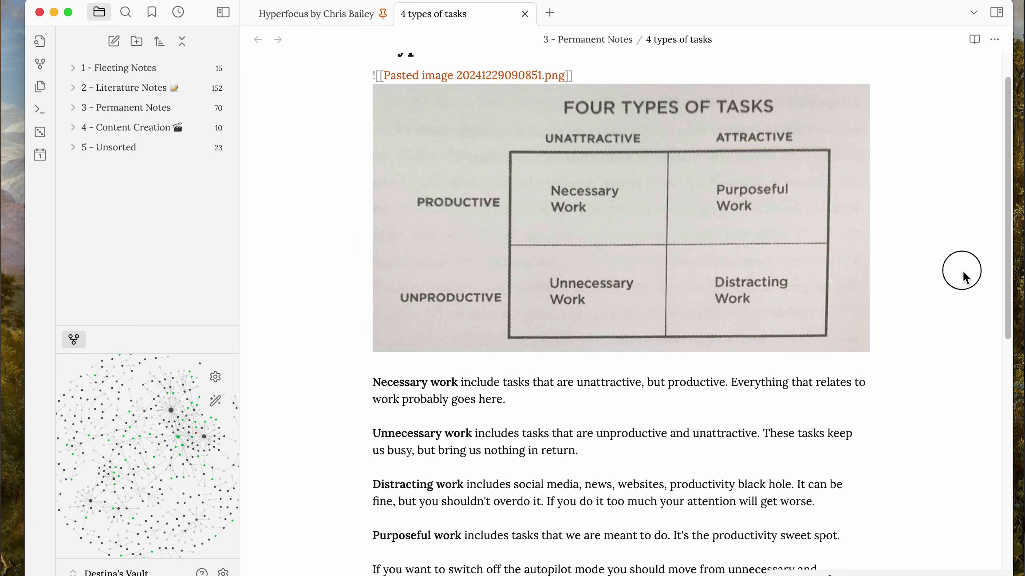
{"action": "scroll", "coordinate": [772, 284], "scroll_direction": "down", "scroll_amount": 5}
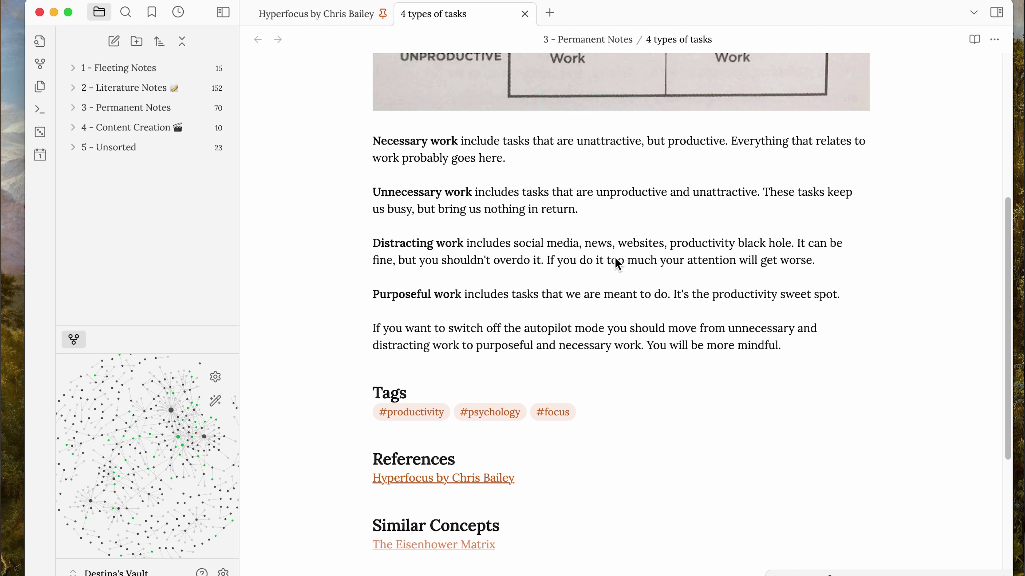
{"action": "scroll", "coordinate": [629, 275], "scroll_direction": "down", "scroll_amount": 3}
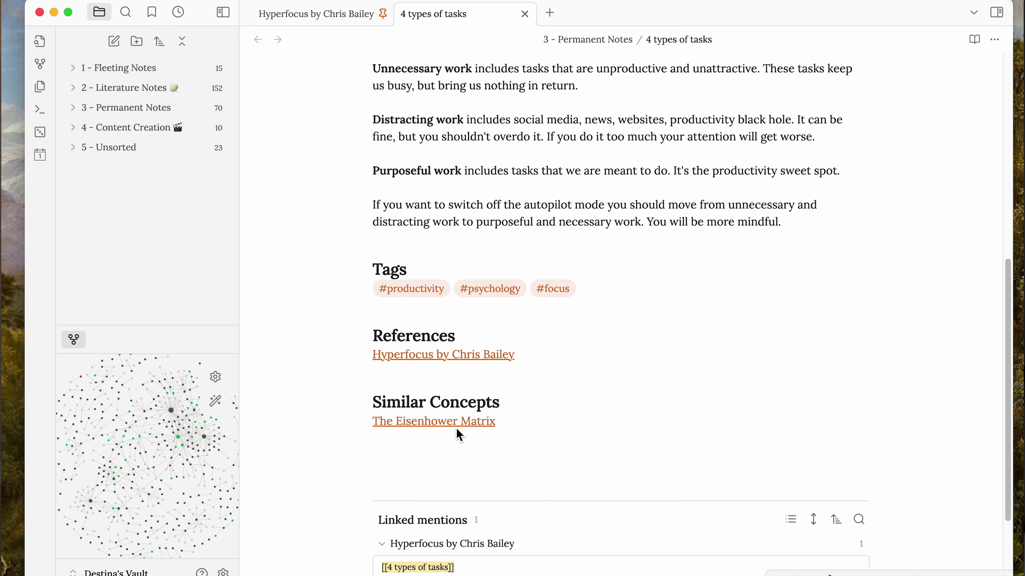
{"action": "scroll", "coordinate": [425, 439], "scroll_direction": "down", "scroll_amount": 3}
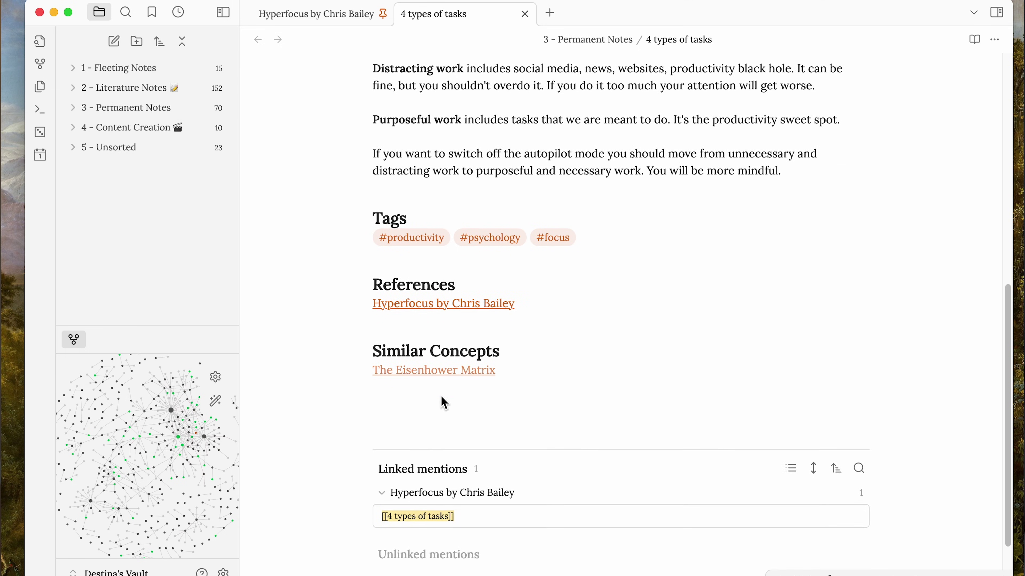
{"action": "scroll", "coordinate": [492, 389], "scroll_direction": "up", "scroll_amount": 10}
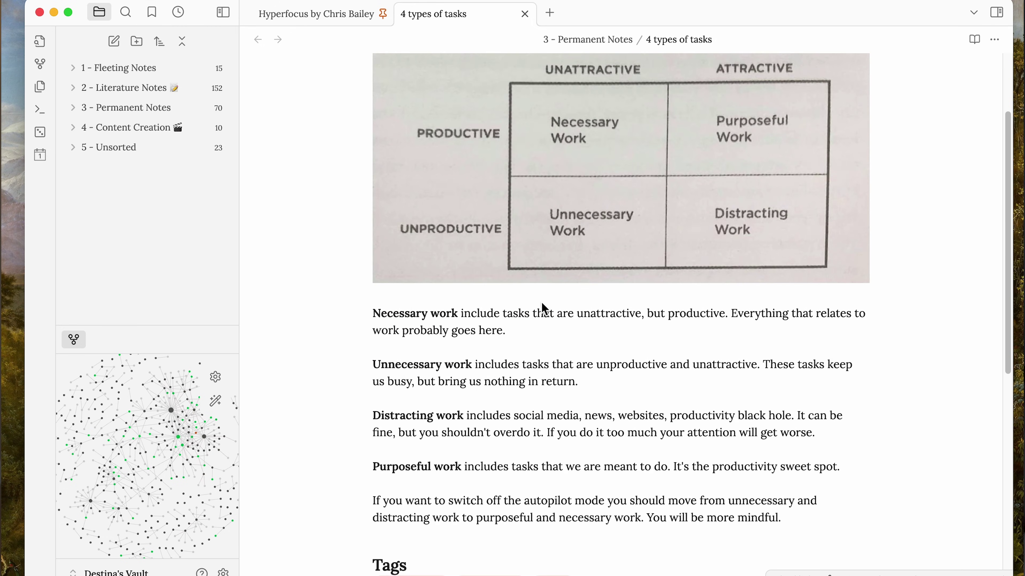
{"action": "scroll", "coordinate": [689, 366], "scroll_direction": "up", "scroll_amount": 1}
{"action": "key", "text": "super+w"}
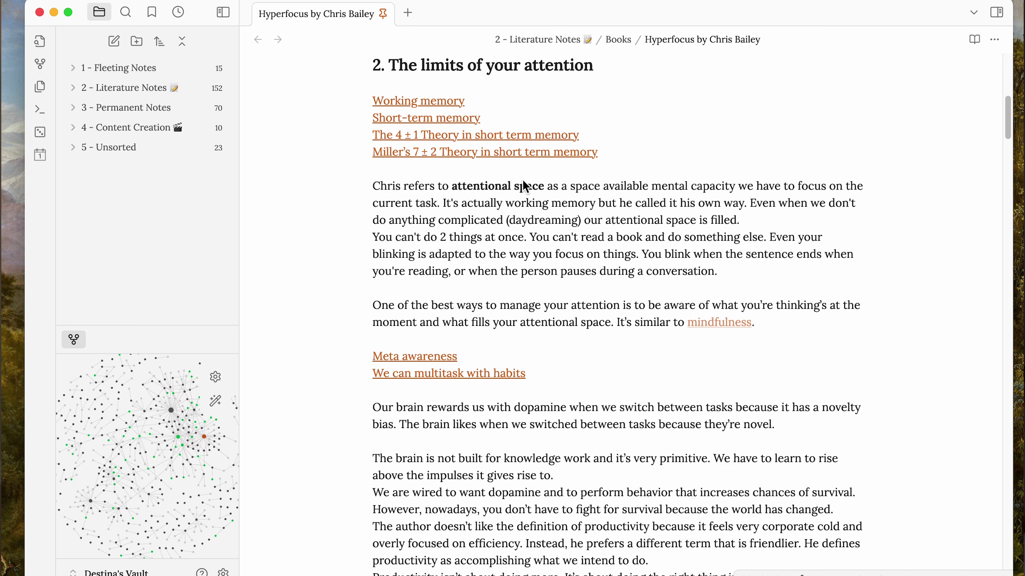
Step: Remove the blank line before "You're never too busy to hyperfocus." in section 3 of the Hyperfocus note
{"action": "scroll", "coordinate": [625, 264], "scroll_direction": "down", "scroll_amount": 2}
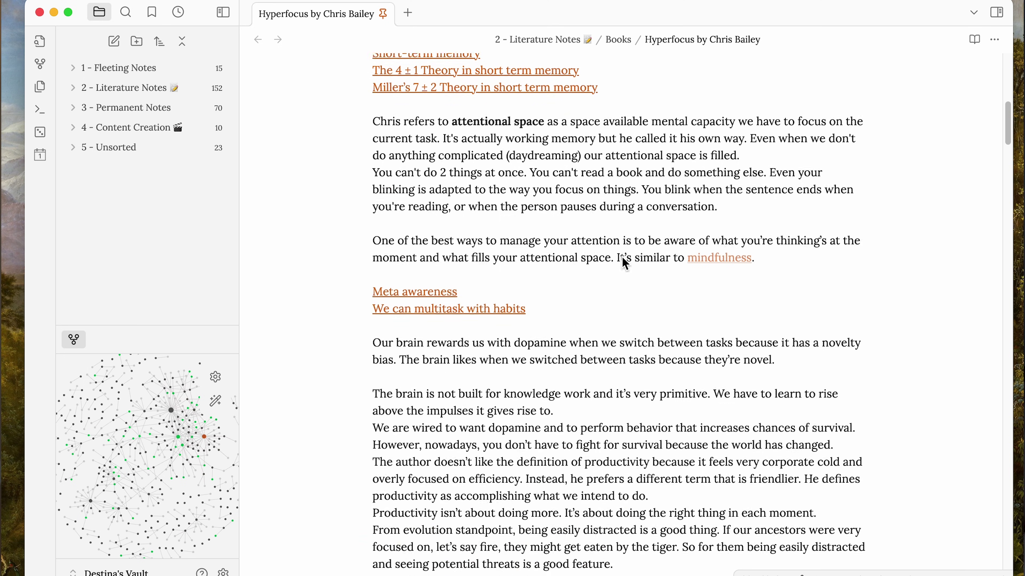
{"action": "scroll", "coordinate": [625, 265], "scroll_direction": "down", "scroll_amount": 4}
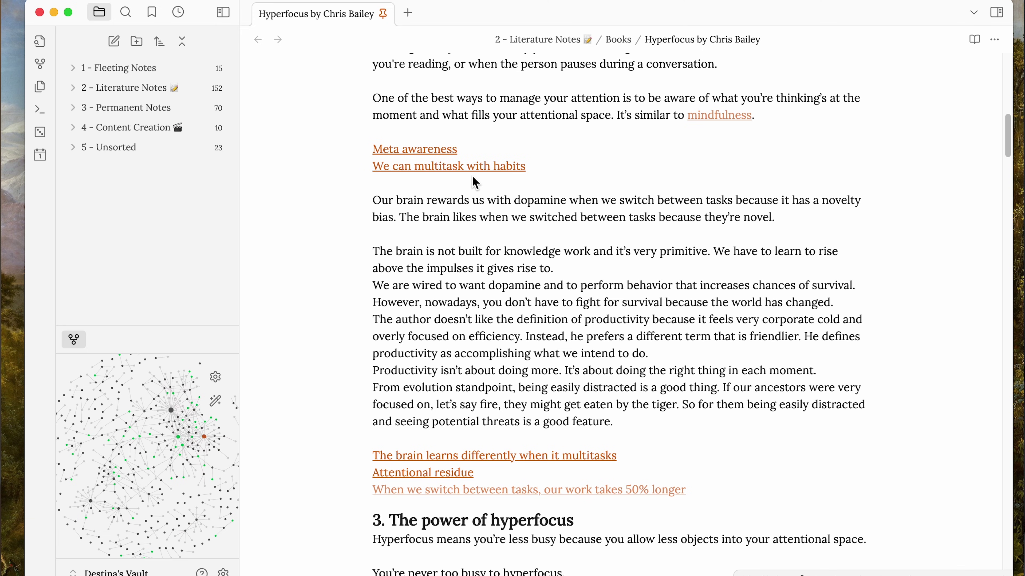
{"action": "scroll", "coordinate": [547, 189], "scroll_direction": "down", "scroll_amount": 7}
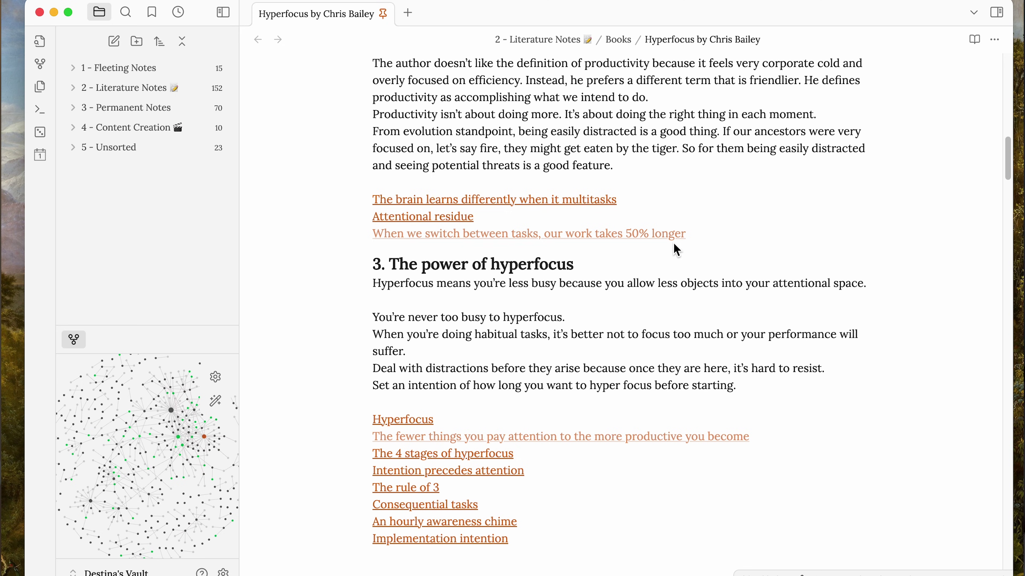
{"action": "scroll", "coordinate": [674, 243], "scroll_direction": "down", "scroll_amount": 5}
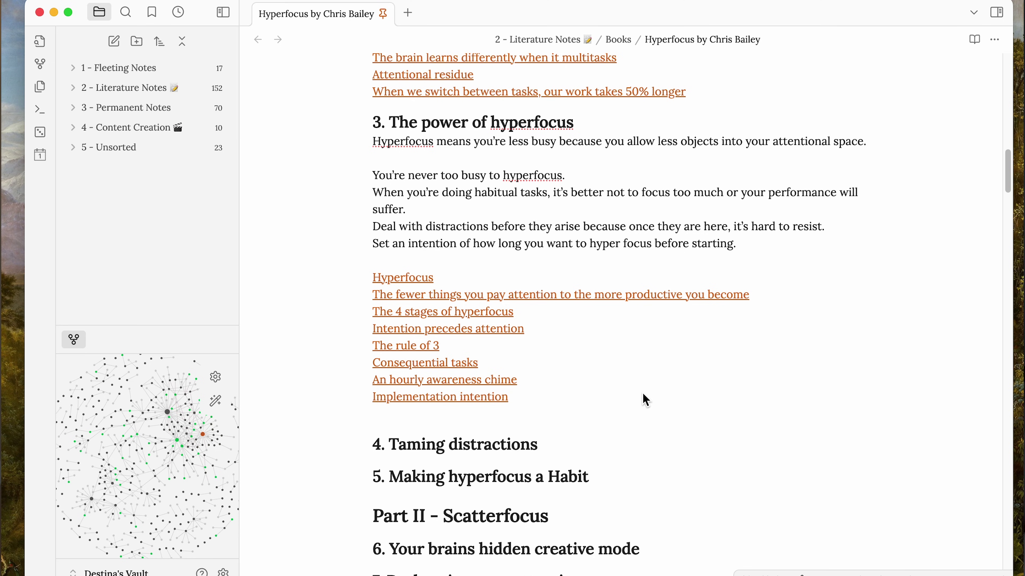
{"action": "key", "text": "BackSpace"}
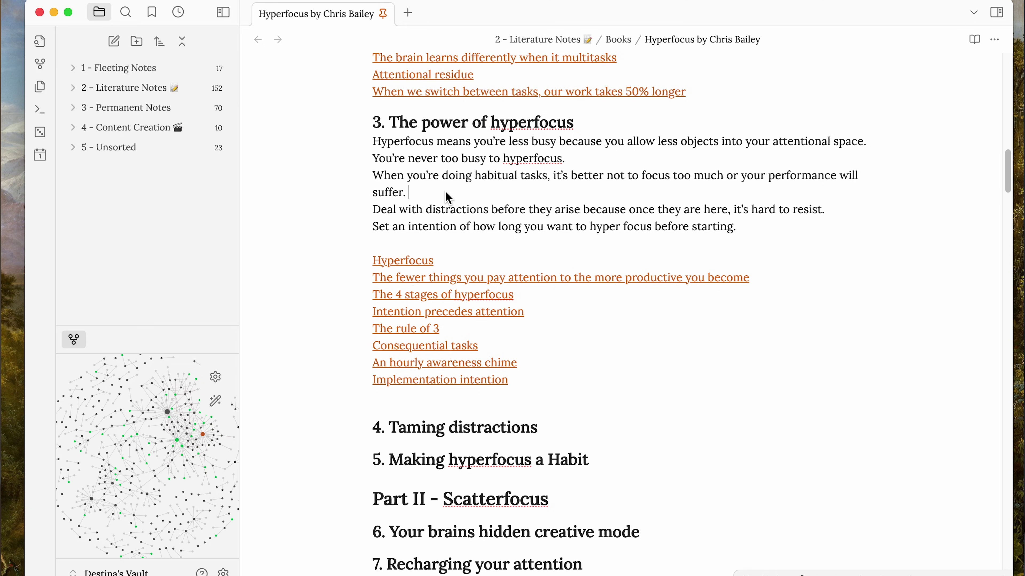
Step: Examine the Kindle Highlights quotes in the Hyperfocus note
{"action": "scroll", "coordinate": [446, 194], "scroll_direction": "up", "scroll_amount": 1}
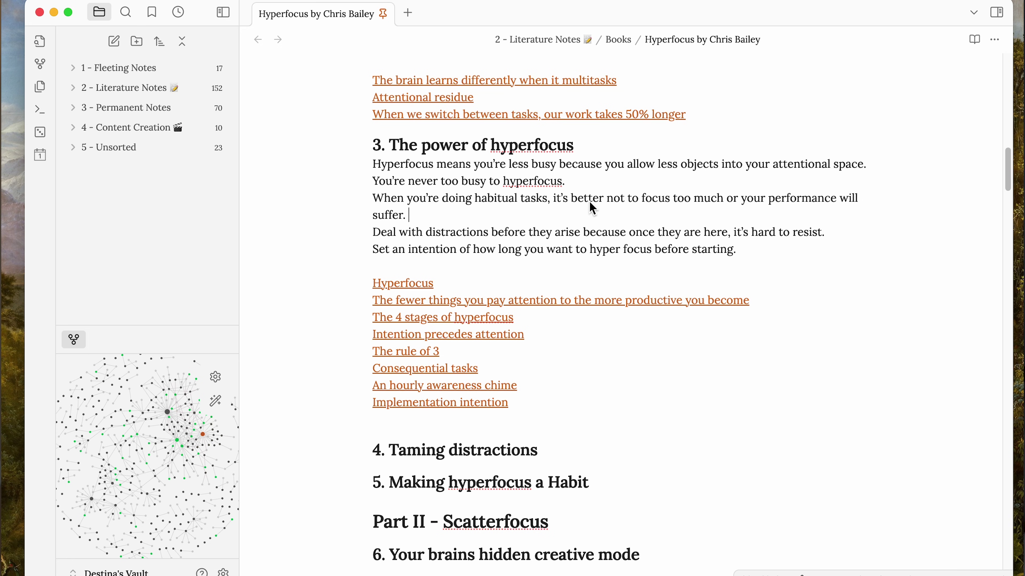
{"action": "scroll", "coordinate": [589, 201], "scroll_direction": "down", "scroll_amount": 10}
{"action": "scroll", "coordinate": [493, 298], "scroll_direction": "down", "scroll_amount": 4}
{"action": "scroll", "coordinate": [494, 297], "scroll_direction": "down", "scroll_amount": 20}
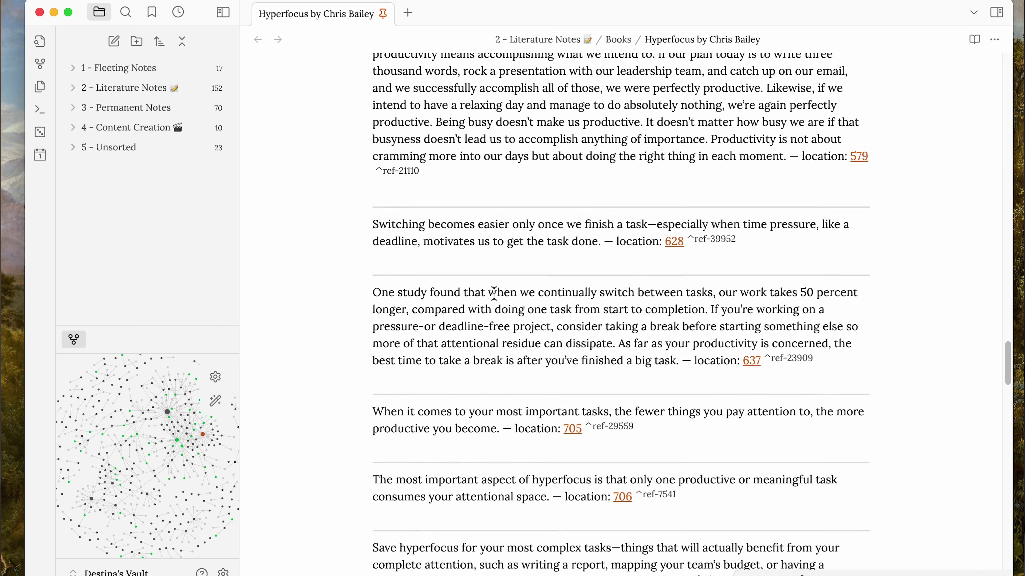
{"action": "scroll", "coordinate": [497, 299], "scroll_direction": "down", "scroll_amount": 20}
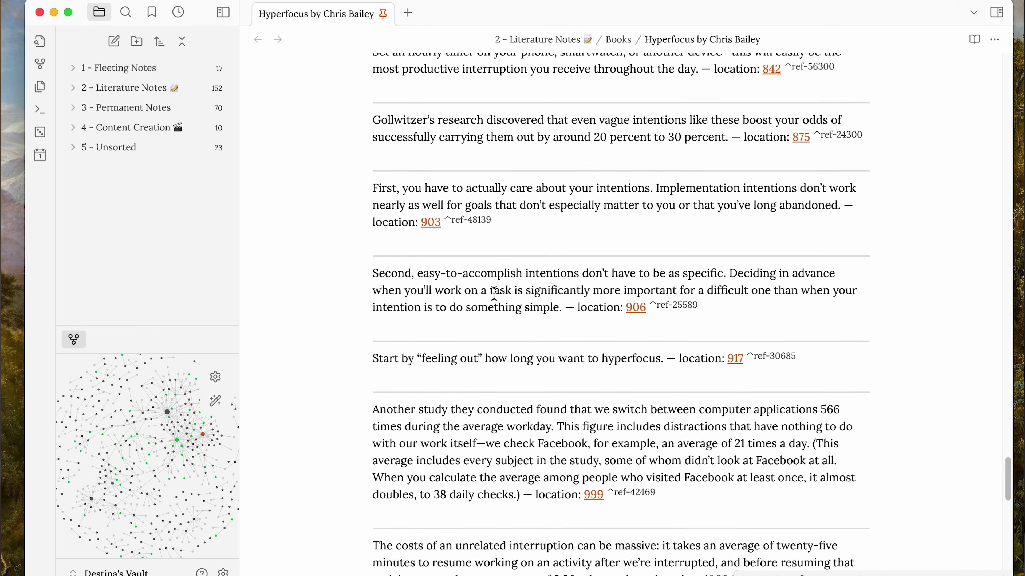
{"action": "scroll", "coordinate": [493, 295], "scroll_direction": "down", "scroll_amount": 20}
{"action": "scroll", "coordinate": [494, 294], "scroll_direction": "up", "scroll_amount": 7}
{"action": "scroll", "coordinate": [493, 294], "scroll_direction": "up", "scroll_amount": 15}
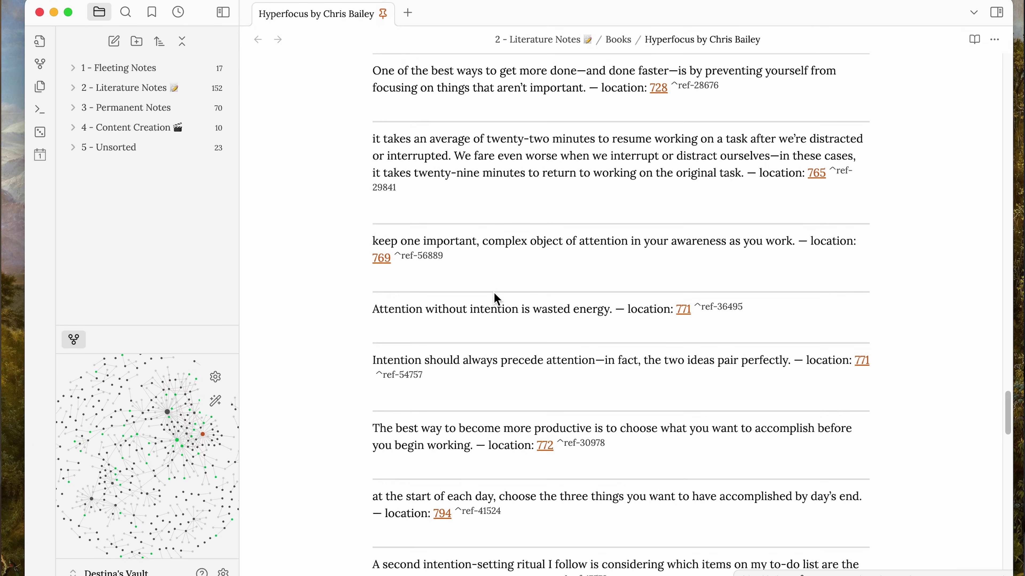
Step: Examine the Hyperfocus note's chapter headings, linked notes, and the Permanent Notes and References sections
{"action": "scroll", "coordinate": [497, 299], "scroll_direction": "up", "scroll_amount": 20}
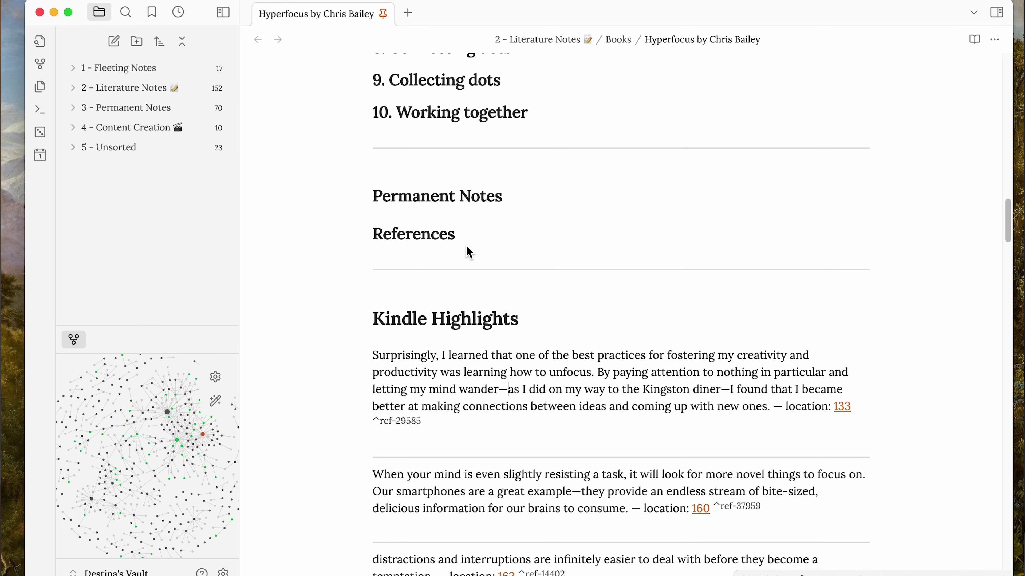
{"action": "scroll", "coordinate": [466, 245], "scroll_direction": "up", "scroll_amount": 10}
{"action": "scroll", "coordinate": [466, 245], "scroll_direction": "down", "scroll_amount": 10}
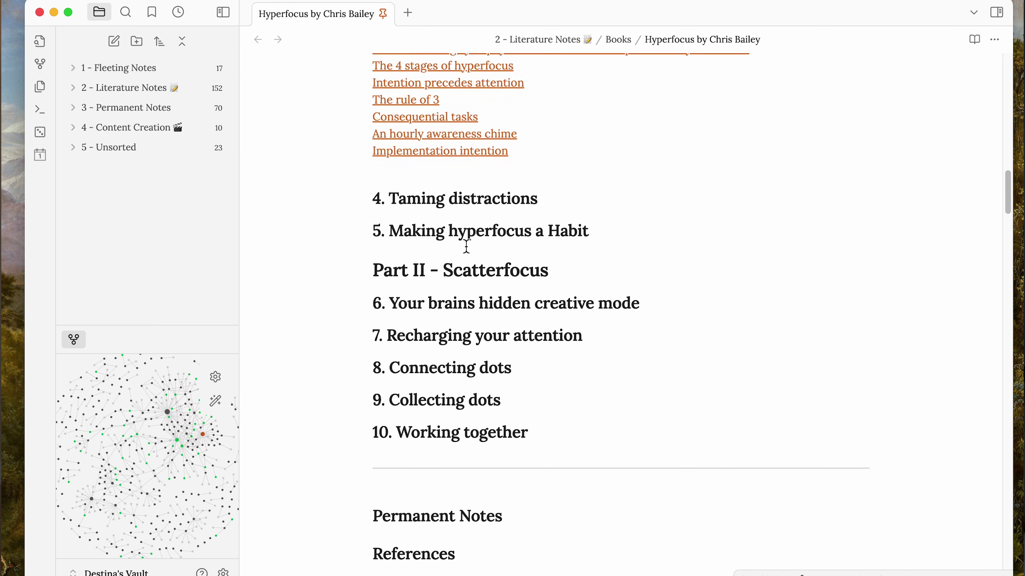
{"action": "scroll", "coordinate": [496, 423], "scroll_direction": "up", "scroll_amount": 10}
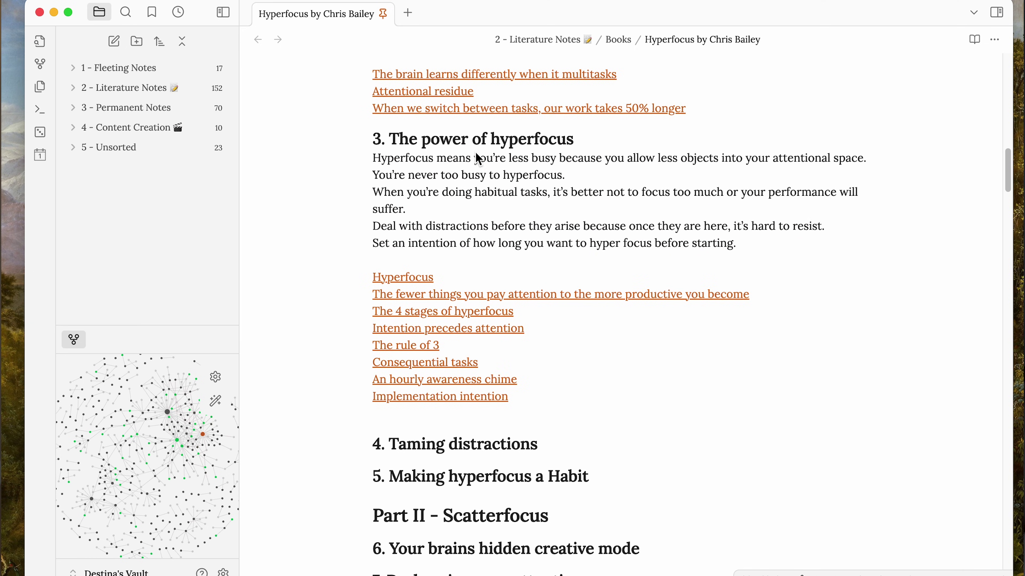
{"action": "scroll", "coordinate": [445, 319], "scroll_direction": "down", "scroll_amount": 4}
{"action": "scroll", "coordinate": [445, 321], "scroll_direction": "down", "scroll_amount": 9}
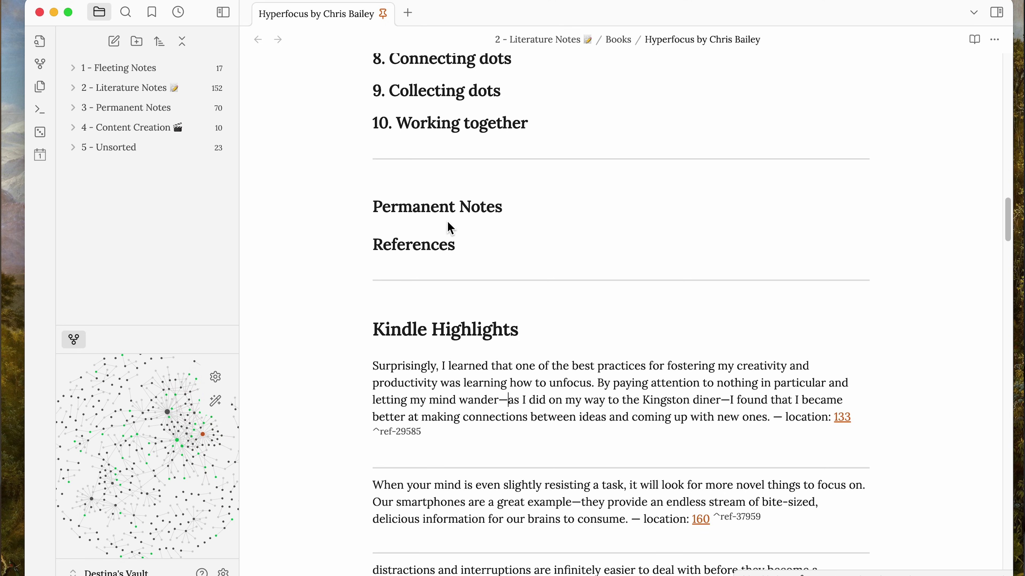
{"action": "scroll", "coordinate": [451, 228], "scroll_direction": "up", "scroll_amount": 14}
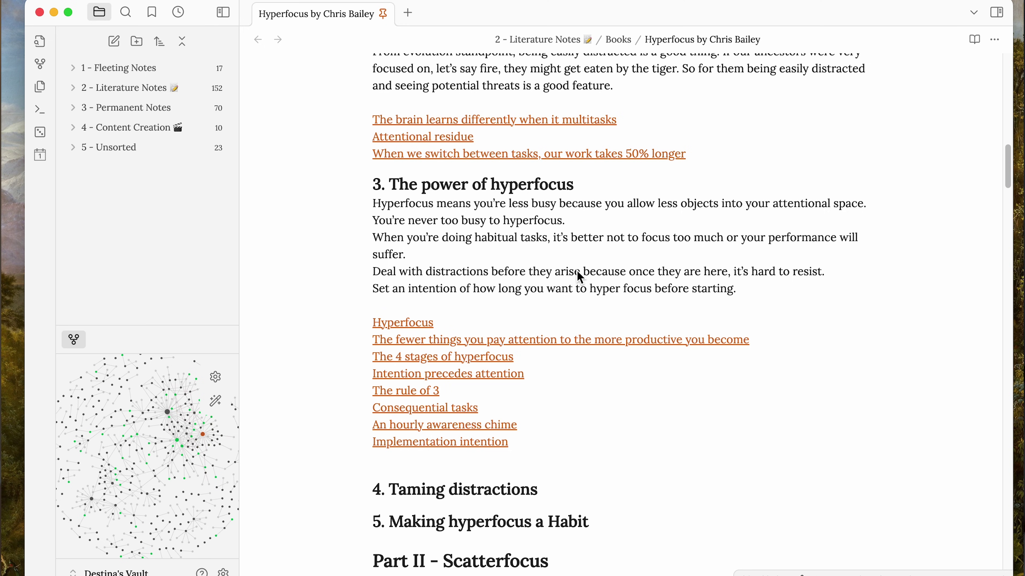
Step: Add the page reference "p. 60" after the link "The rule of 3" in section 3 of the Hyperfocus note
{"action": "scroll", "coordinate": [565, 283], "scroll_direction": "down", "scroll_amount": 2}
{"action": "left_click", "coordinate": [519, 314]}
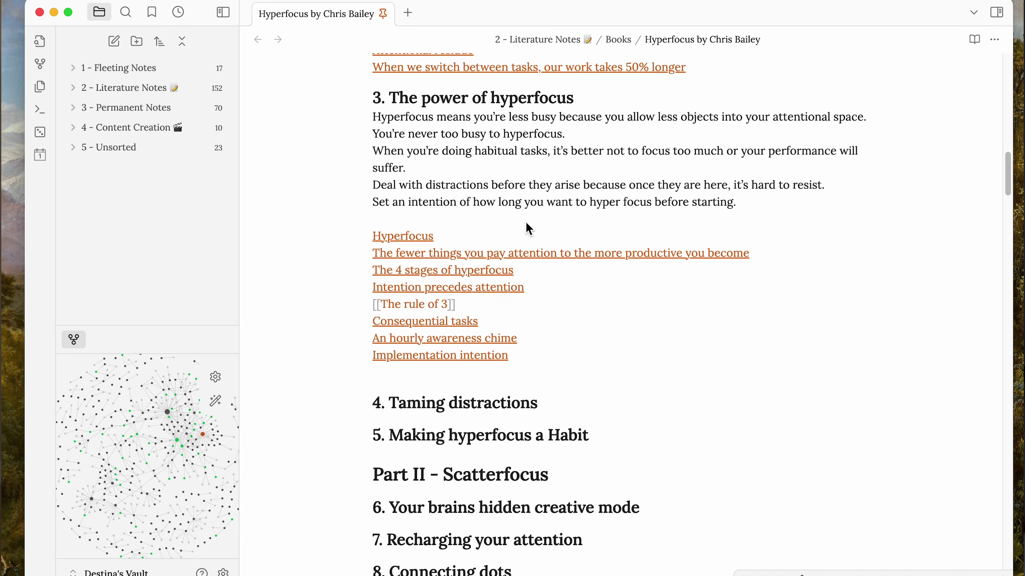
{"action": "left_click", "coordinate": [520, 177]}
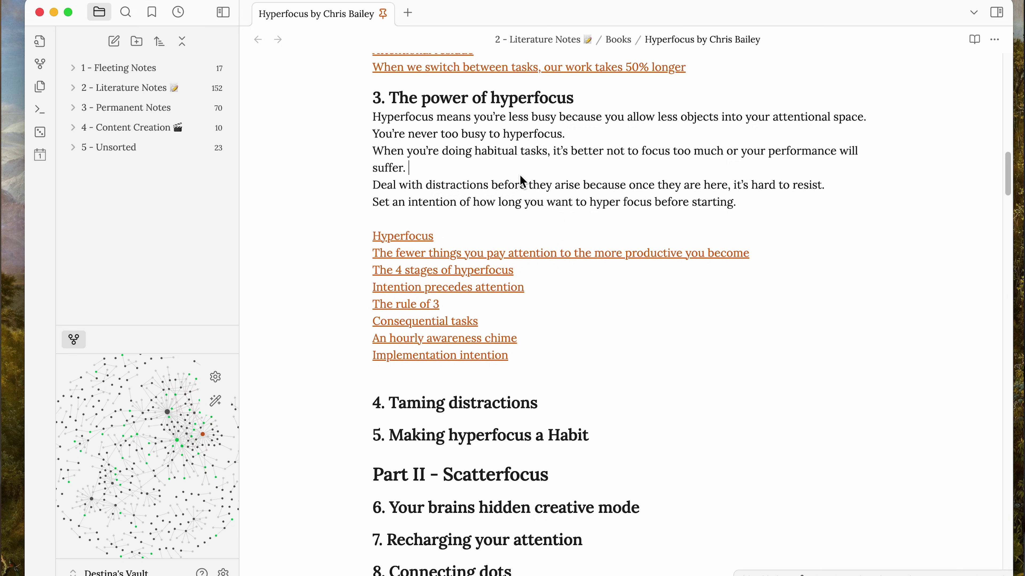
{"action": "scroll", "coordinate": [512, 282], "scroll_direction": "down", "scroll_amount": 10}
{"action": "left_click", "coordinate": [502, 391]}
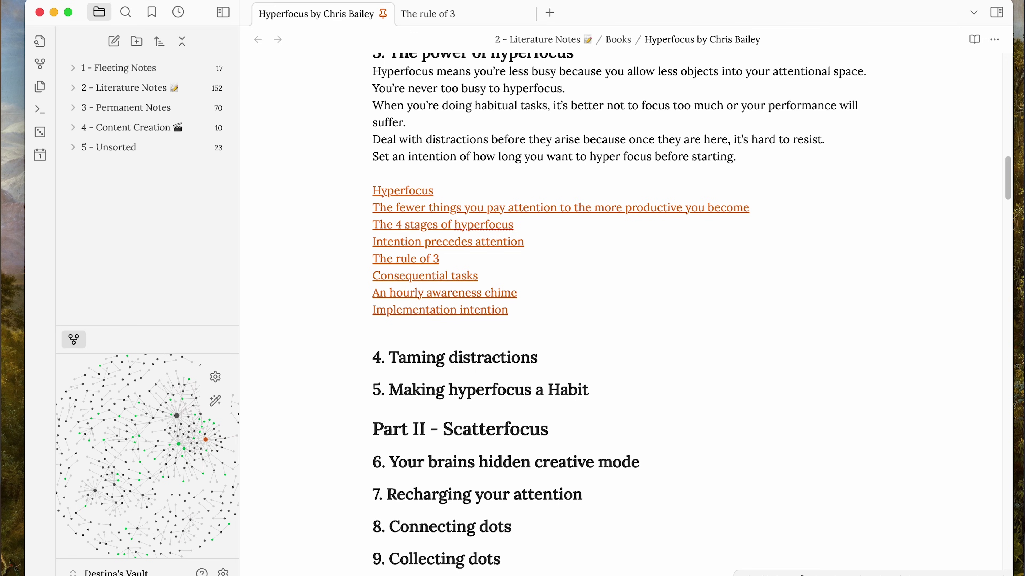
{"action": "type", "text": "p. 60"}
{"action": "left_click", "coordinate": [546, 322]}
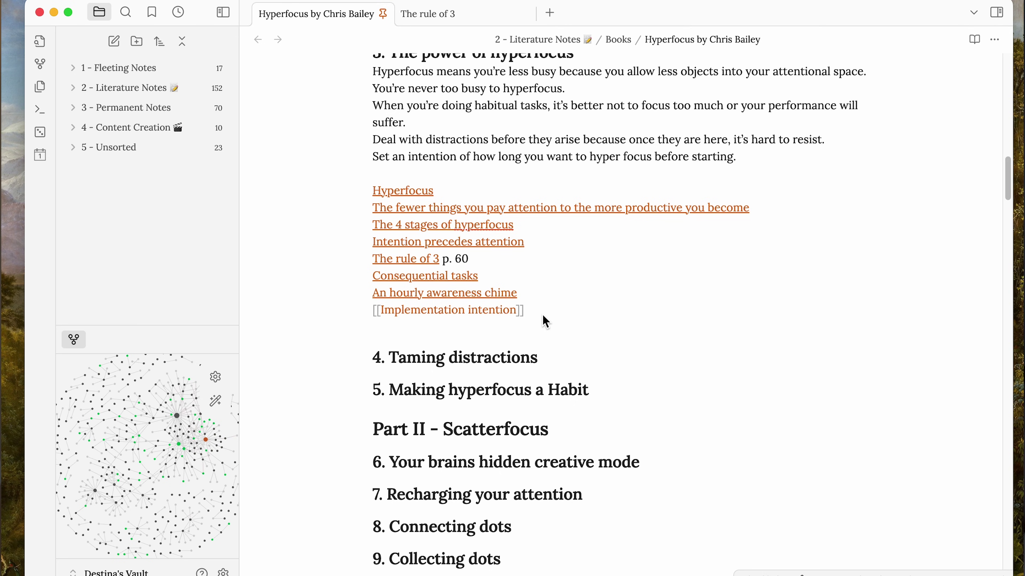
{"action": "left_click", "coordinate": [389, 260]}
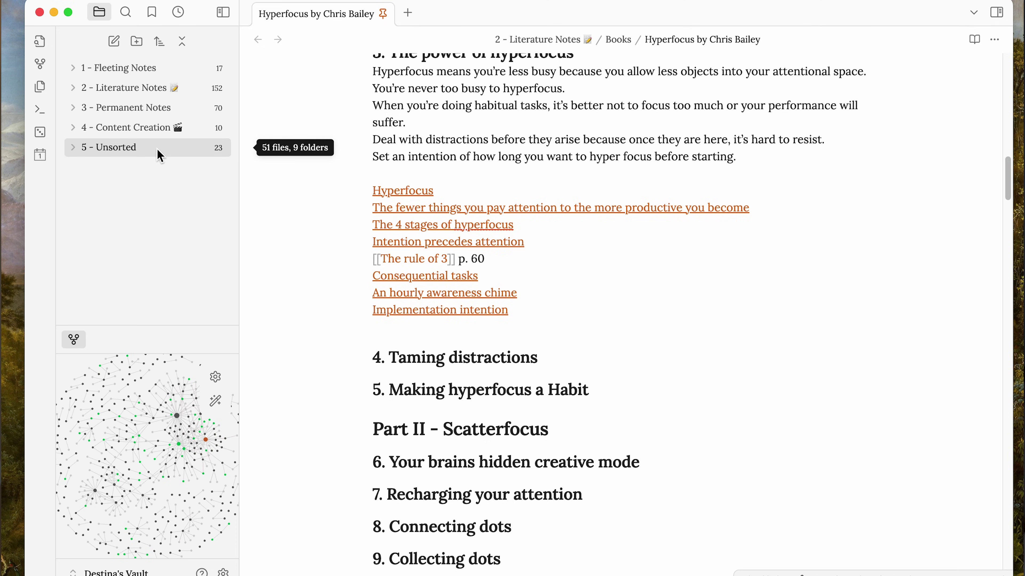
Step: View the contents of the "4 - Content Creation" folder, collapse it, and expand the "5 - Unsorted" folder
{"action": "left_click", "coordinate": [170, 128]}
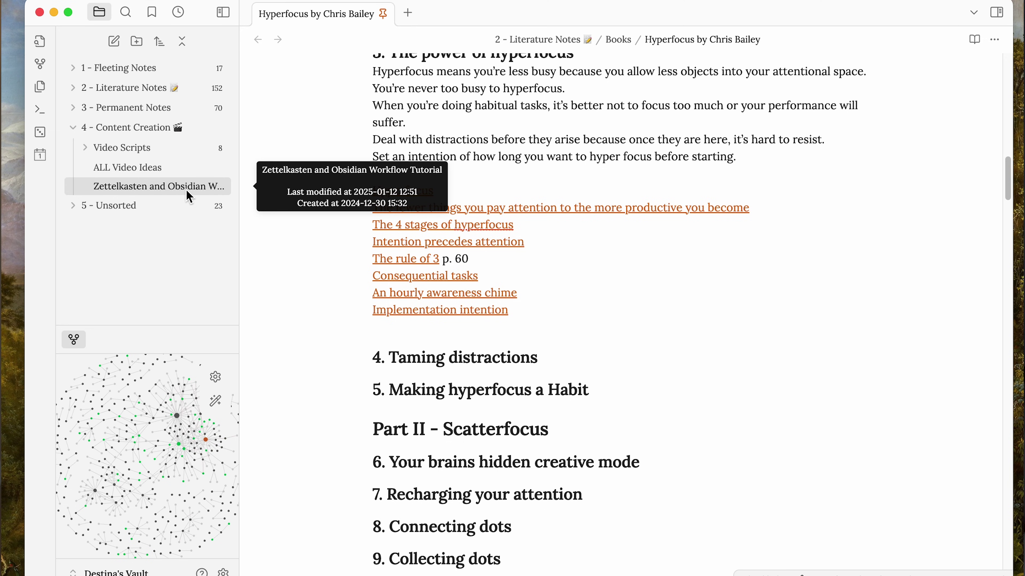
{"action": "left_click", "coordinate": [92, 128]}
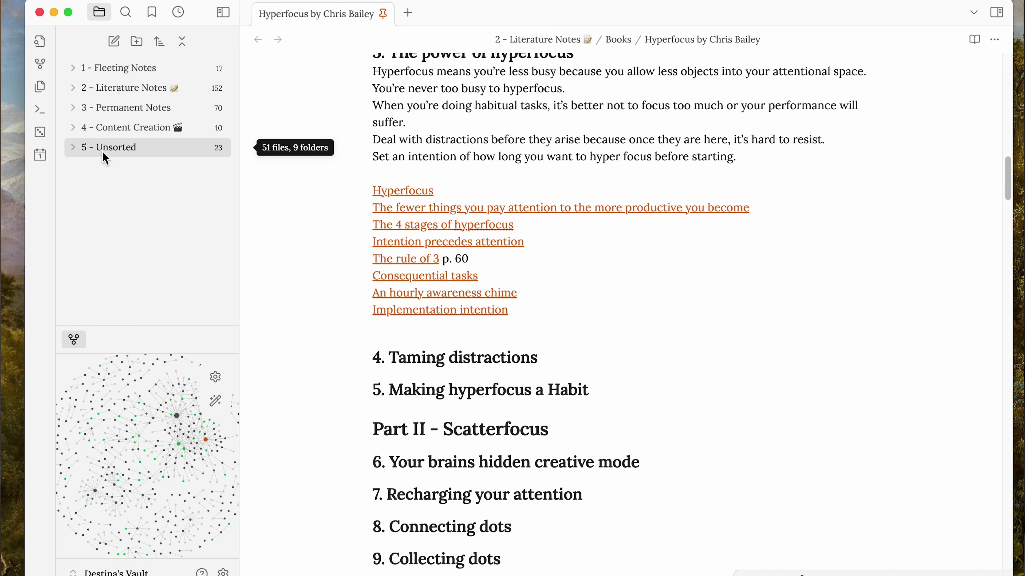
{"action": "left_click", "coordinate": [71, 148]}
{"action": "scroll", "coordinate": [146, 214], "scroll_direction": "down", "scroll_amount": 1}
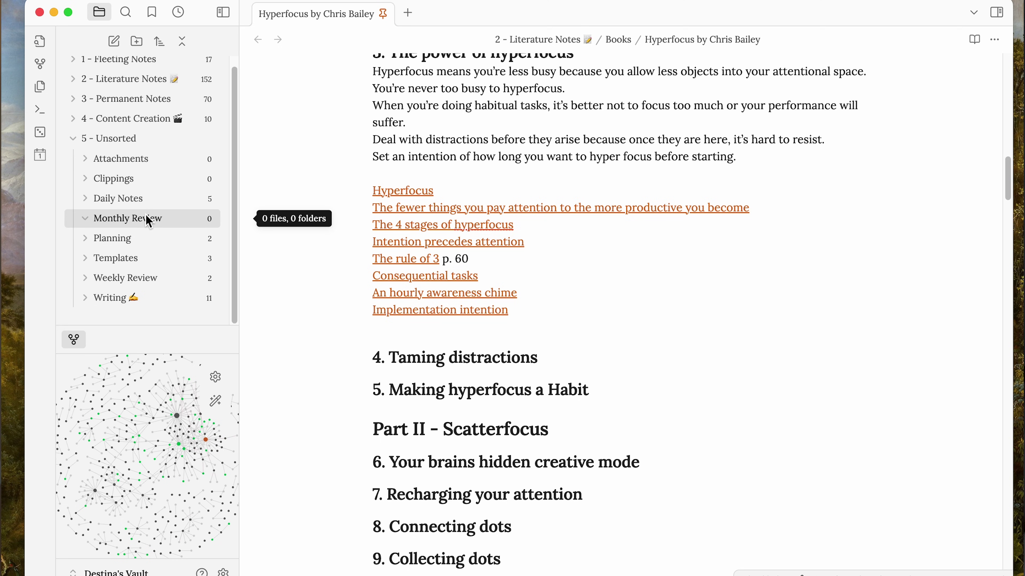
Step: View the files in the Attachments folder inside "5 - Unsorted"
{"action": "left_click", "coordinate": [138, 167]}
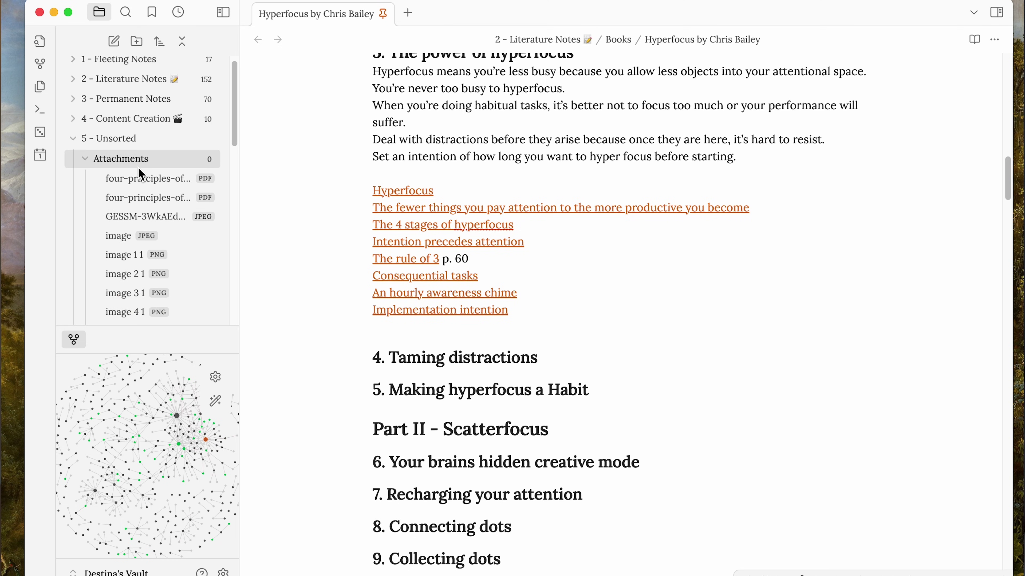
{"action": "scroll", "coordinate": [151, 261], "scroll_direction": "down", "scroll_amount": 6}
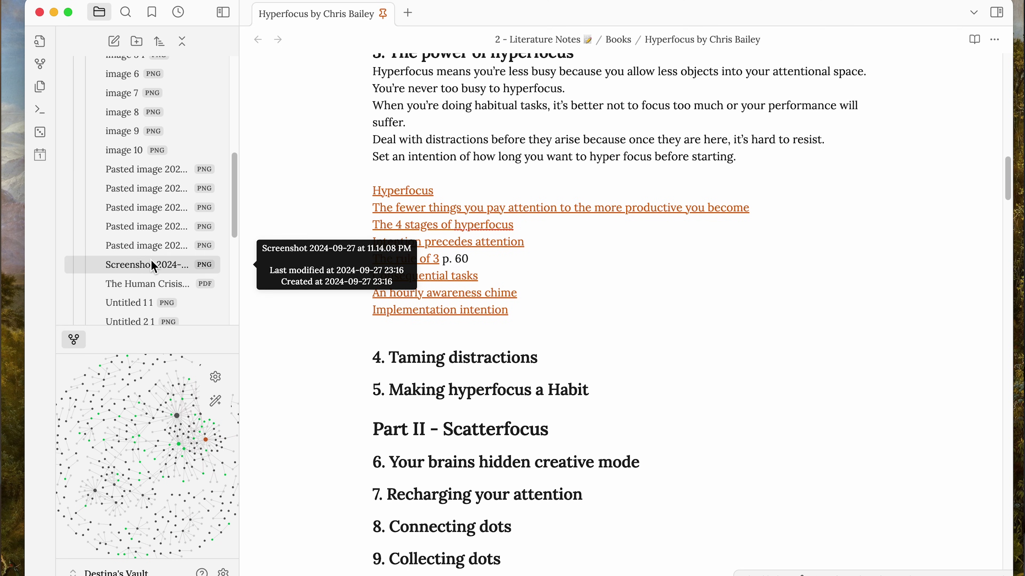
{"action": "scroll", "coordinate": [151, 261], "scroll_direction": "up", "scroll_amount": 6}
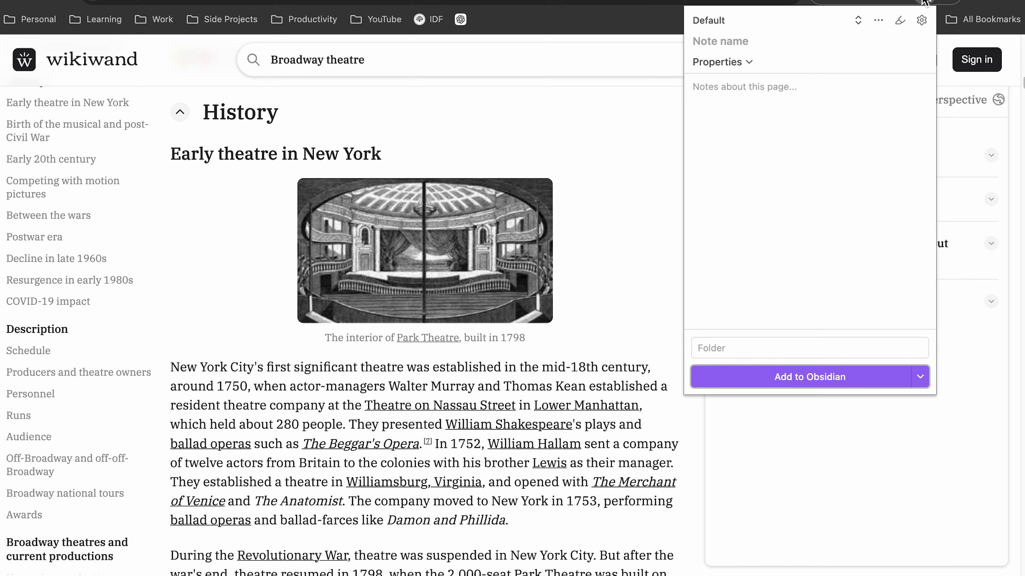
Step: Clip the Wikiwand "Broadway theatre" page to Obsidian with the Default template, allow Obsidian to open, and look through the clipped note
{"action": "left_click", "coordinate": [809, 378]}
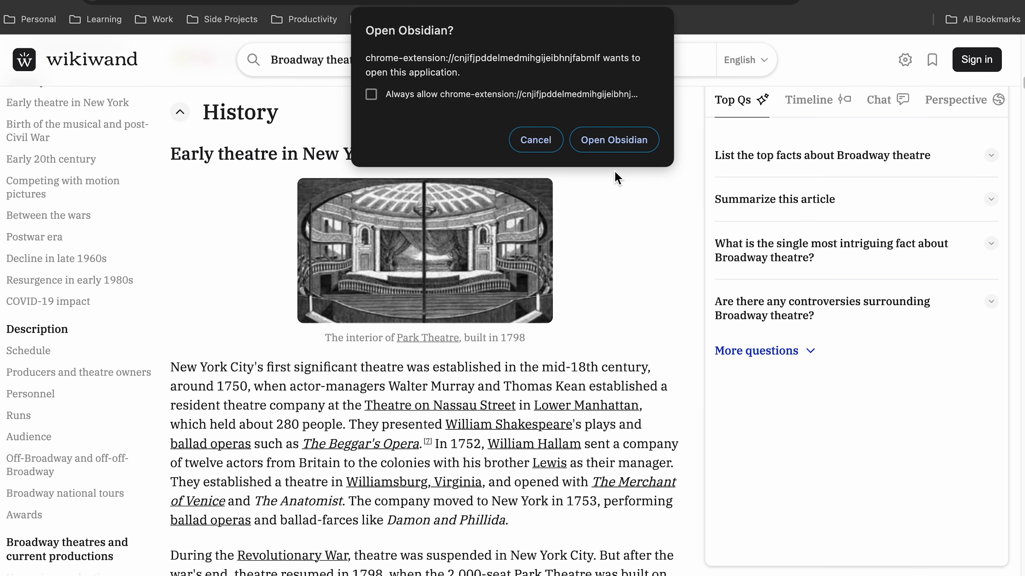
{"action": "left_click", "coordinate": [594, 139]}
{"action": "scroll", "coordinate": [894, 237], "scroll_direction": "down", "scroll_amount": 10}
{"action": "scroll", "coordinate": [894, 238], "scroll_direction": "down", "scroll_amount": 20}
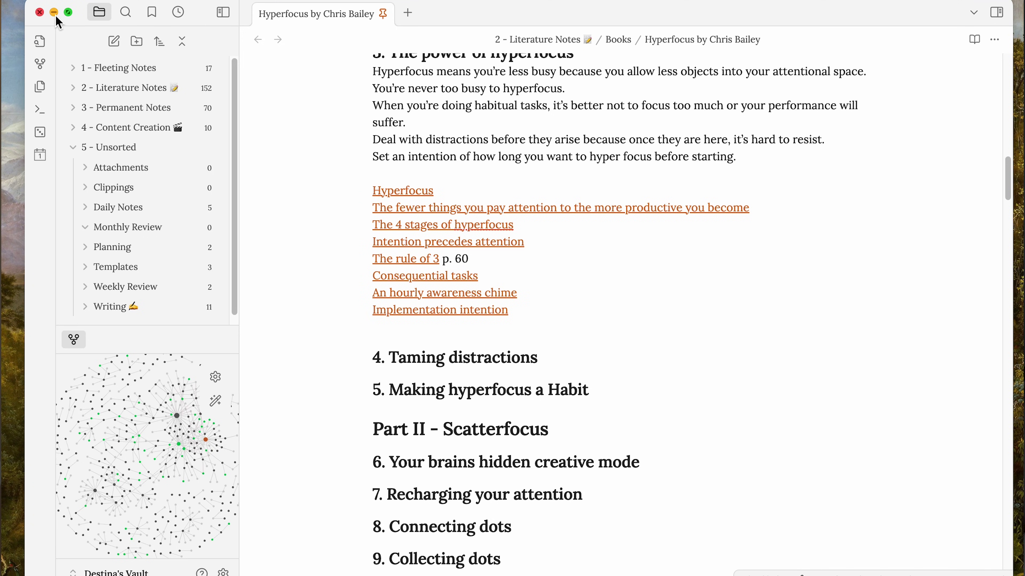
Step: Expand the Templates folder and view the Atomic Note, Monthly Review and Weekly Review templates
{"action": "scroll", "coordinate": [150, 202], "scroll_direction": "down", "scroll_amount": 1}
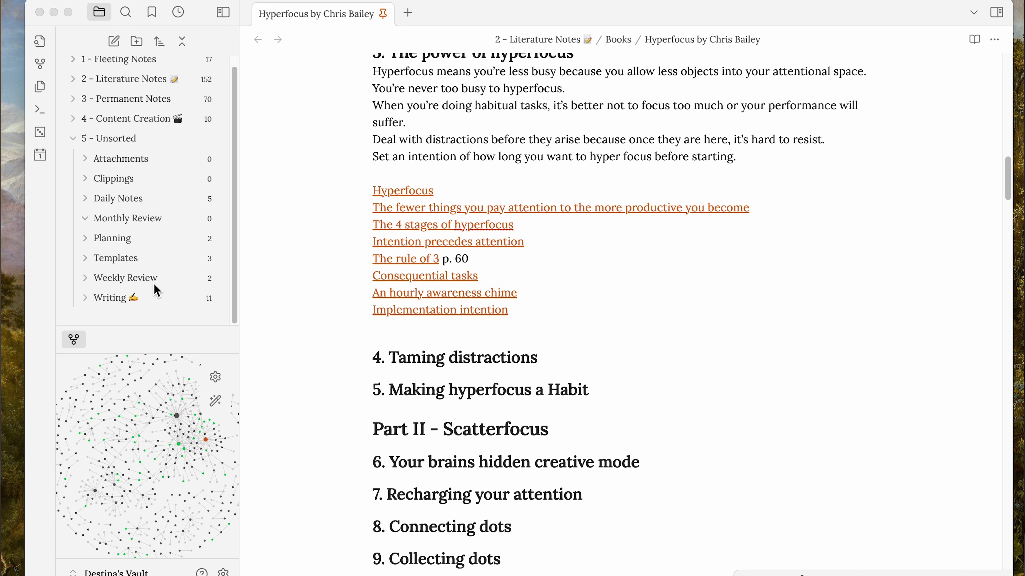
{"action": "left_click", "coordinate": [137, 261]}
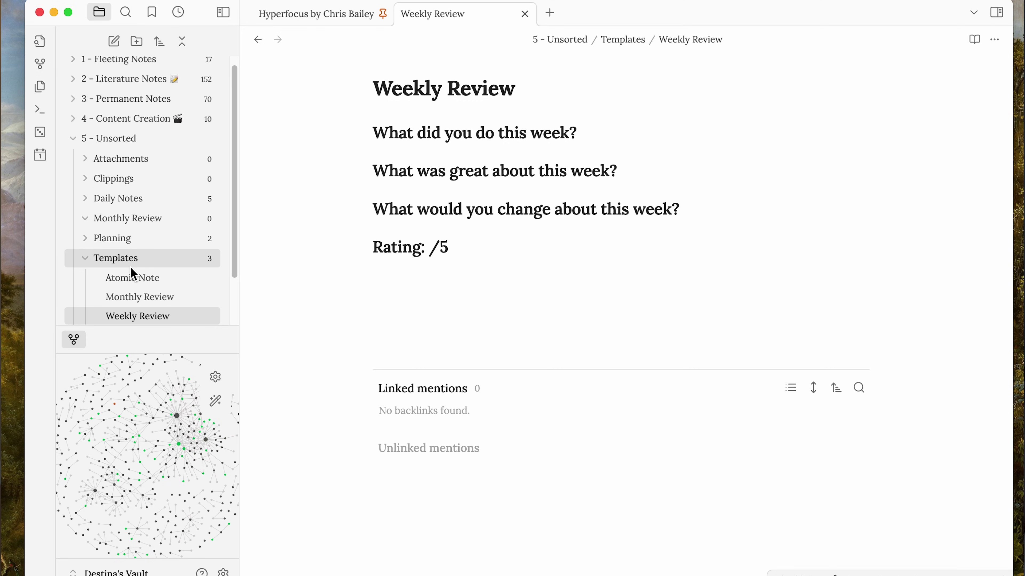
{"action": "left_click", "coordinate": [140, 282]}
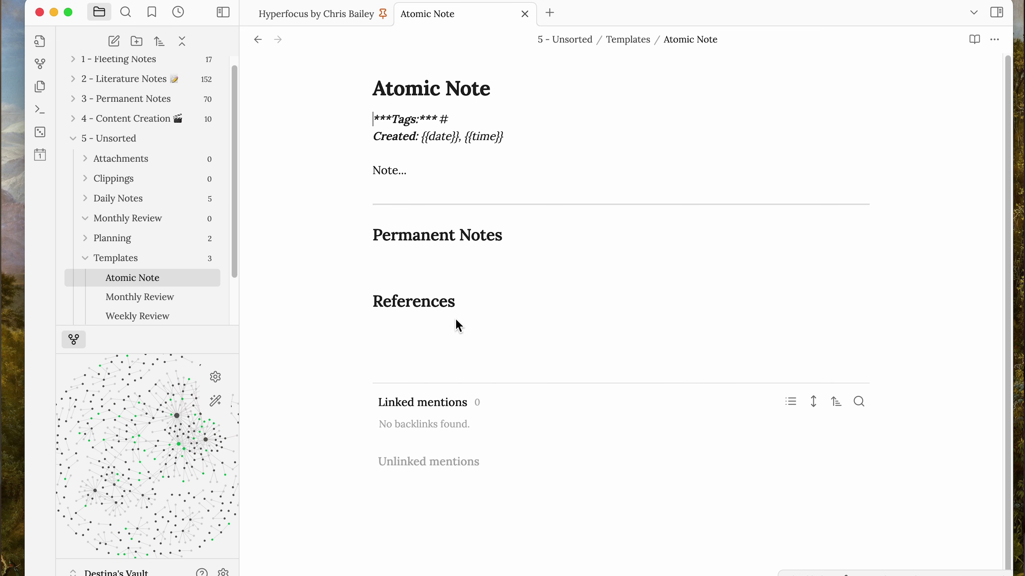
{"action": "left_click", "coordinate": [123, 297]}
{"action": "left_click", "coordinate": [136, 318]}
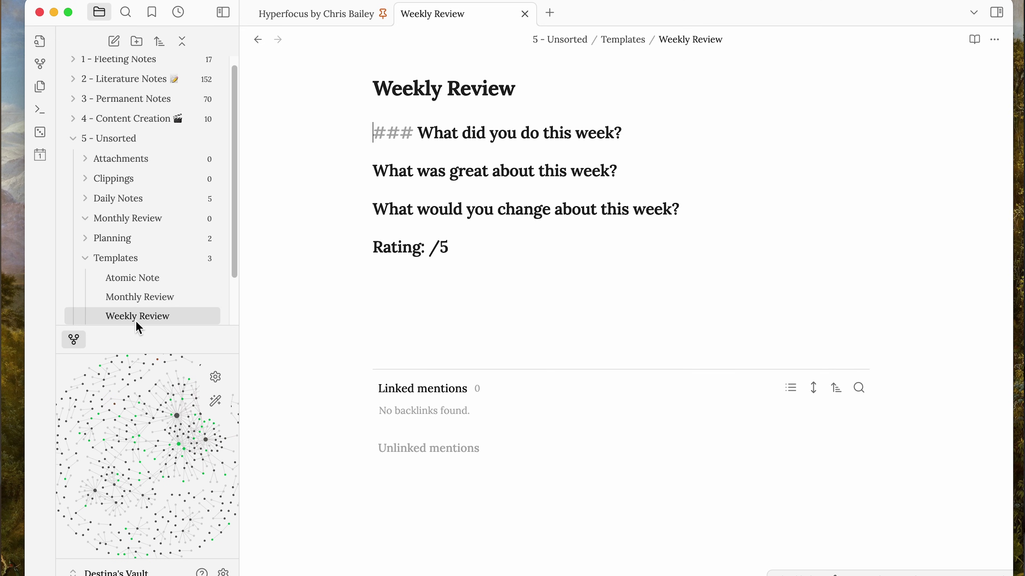
Step: Collapse the Templates folder and expand the Writing folder to view its subfolder
{"action": "left_click", "coordinate": [88, 261]}
{"action": "left_click", "coordinate": [177, 306]}
{"action": "scroll", "coordinate": [178, 308], "scroll_direction": "down", "scroll_amount": 1}
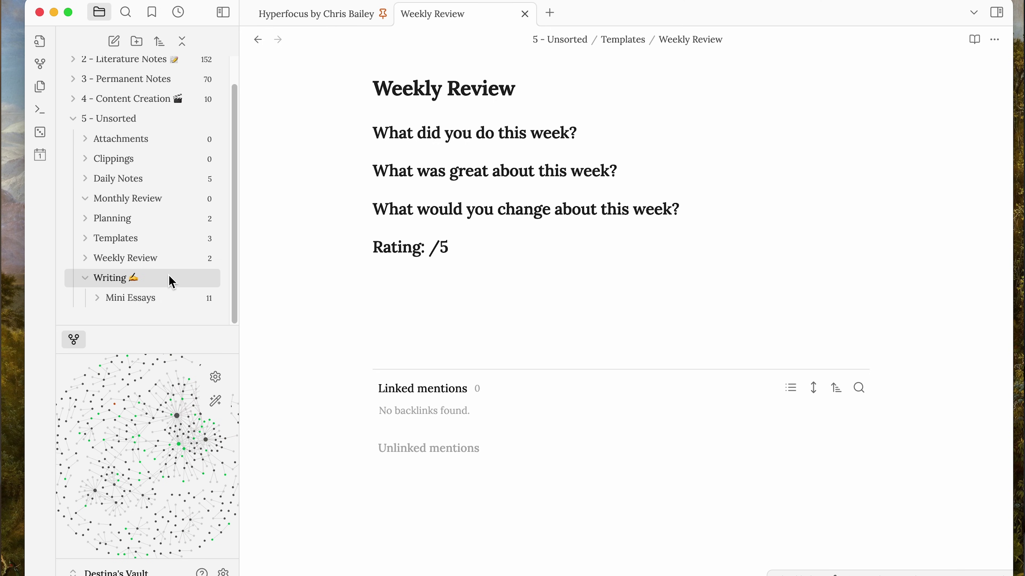